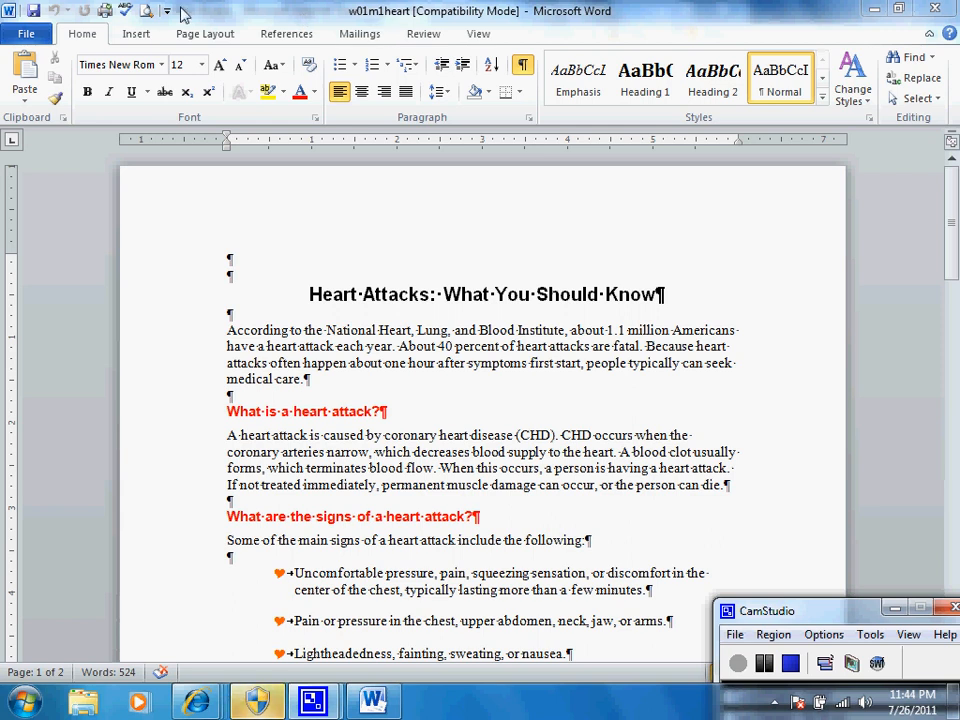
Step: Convert the compatibility-mode document w01m1heart to the newest Word file format
click(20, 36)
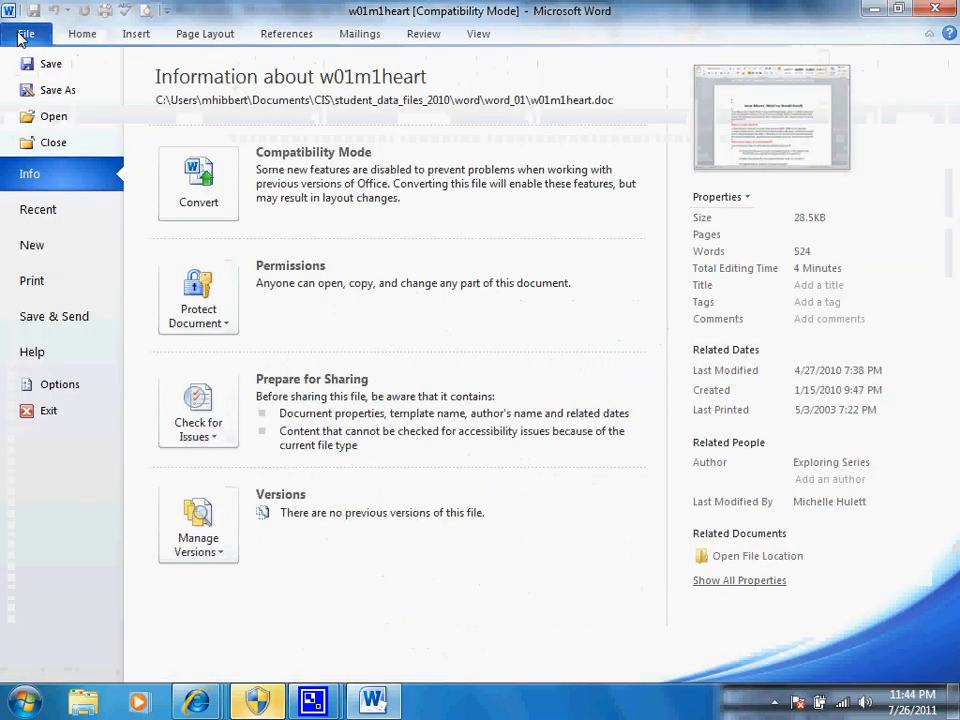
click(195, 196)
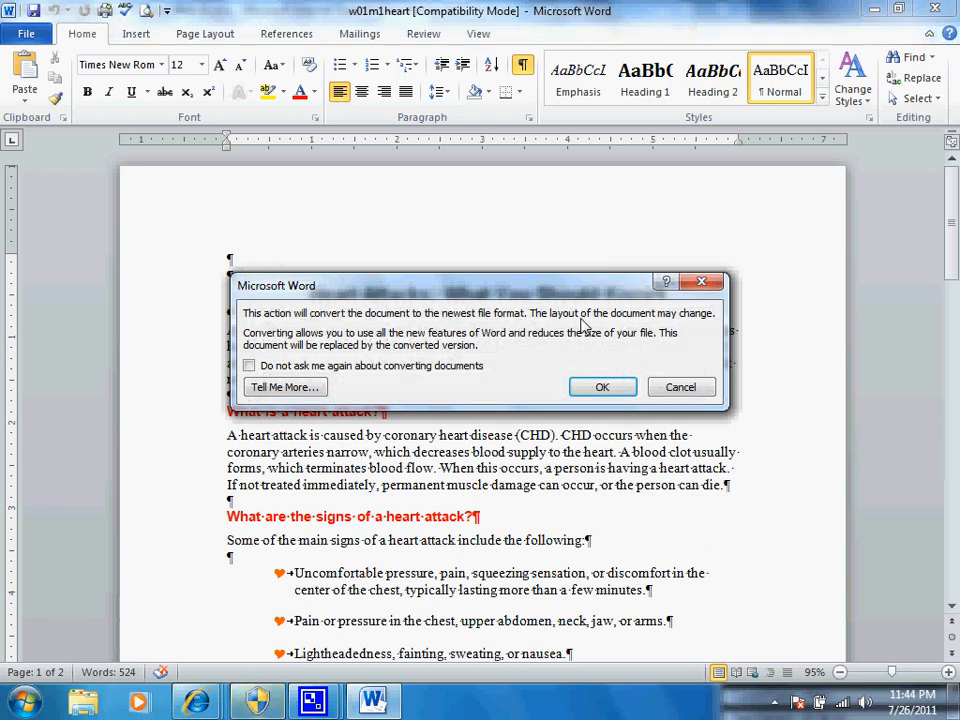
click(602, 388)
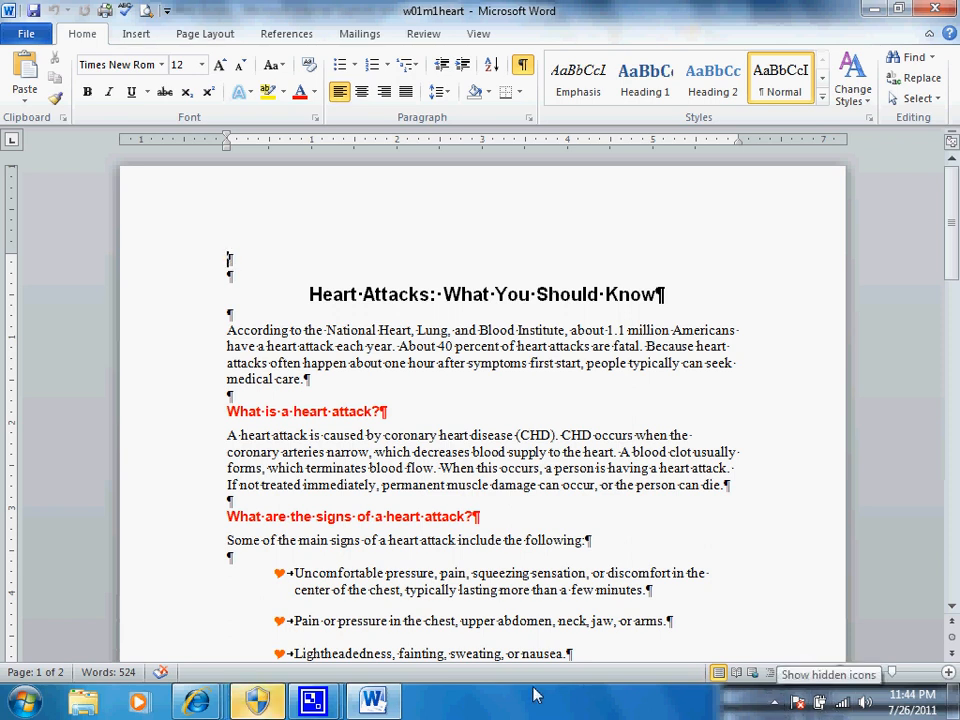
Step: Save the document as w01m1heartSOLUTION in the word_01 folder, replacing the existing file
mouse_move(313, 705)
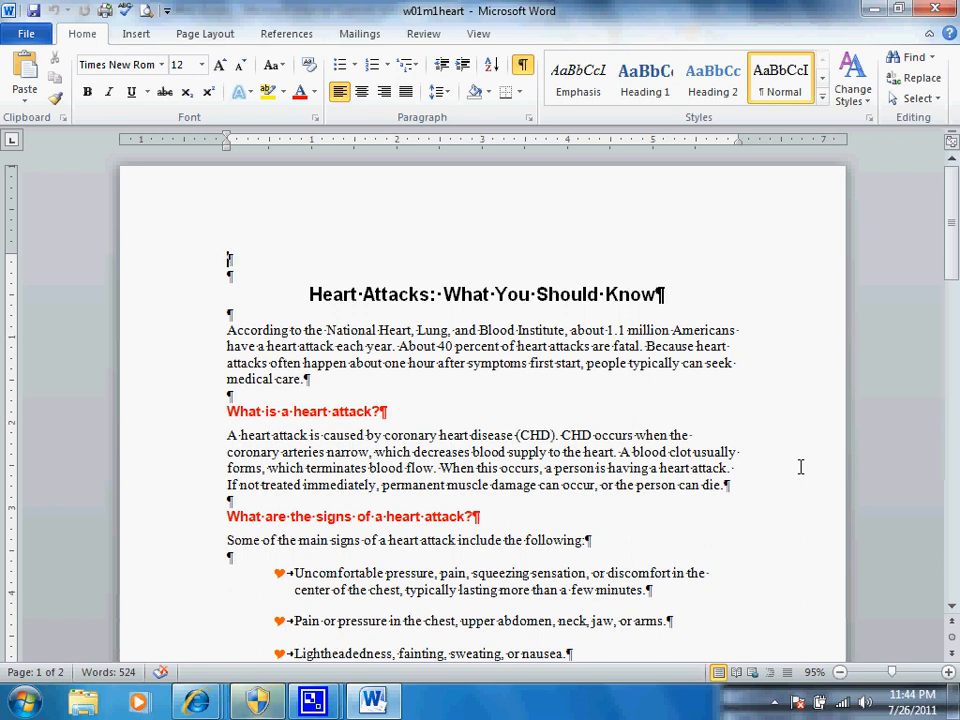
click(29, 35)
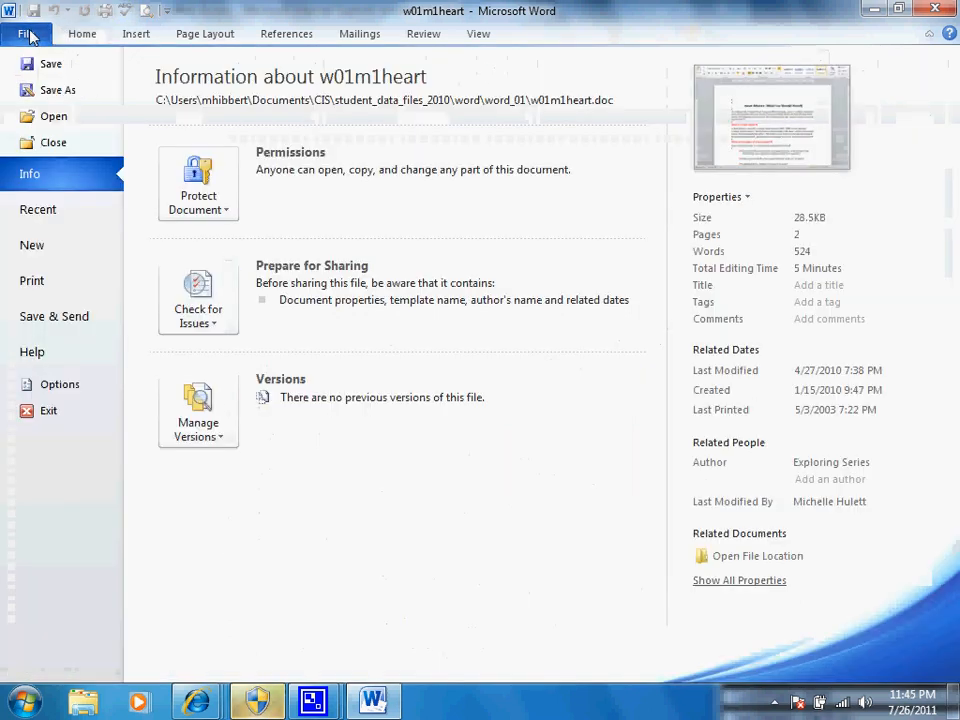
click(58, 91)
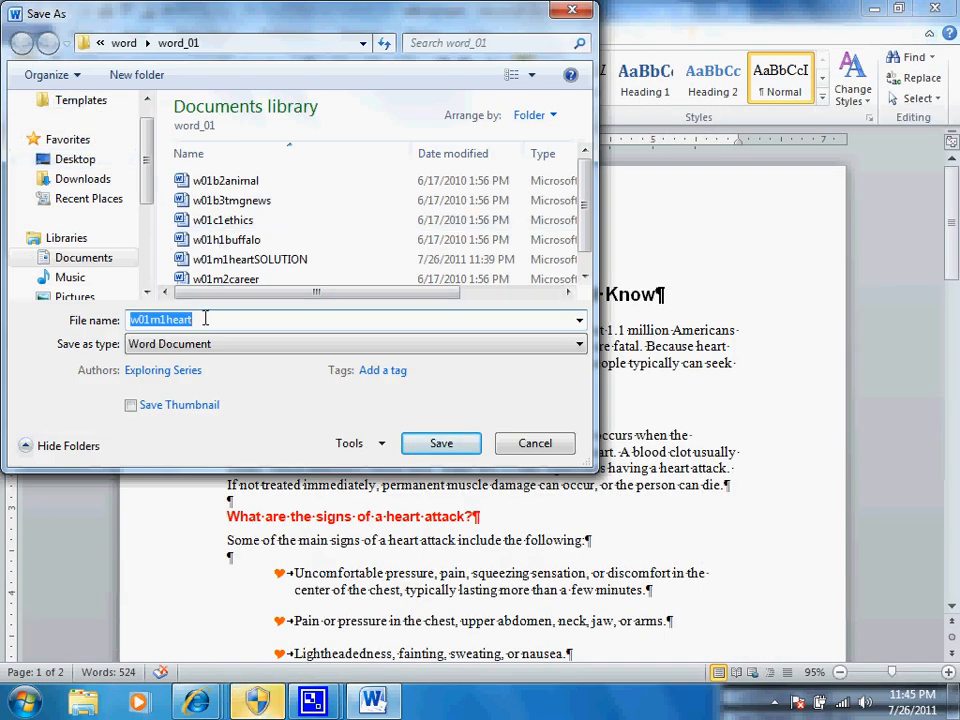
click(205, 319)
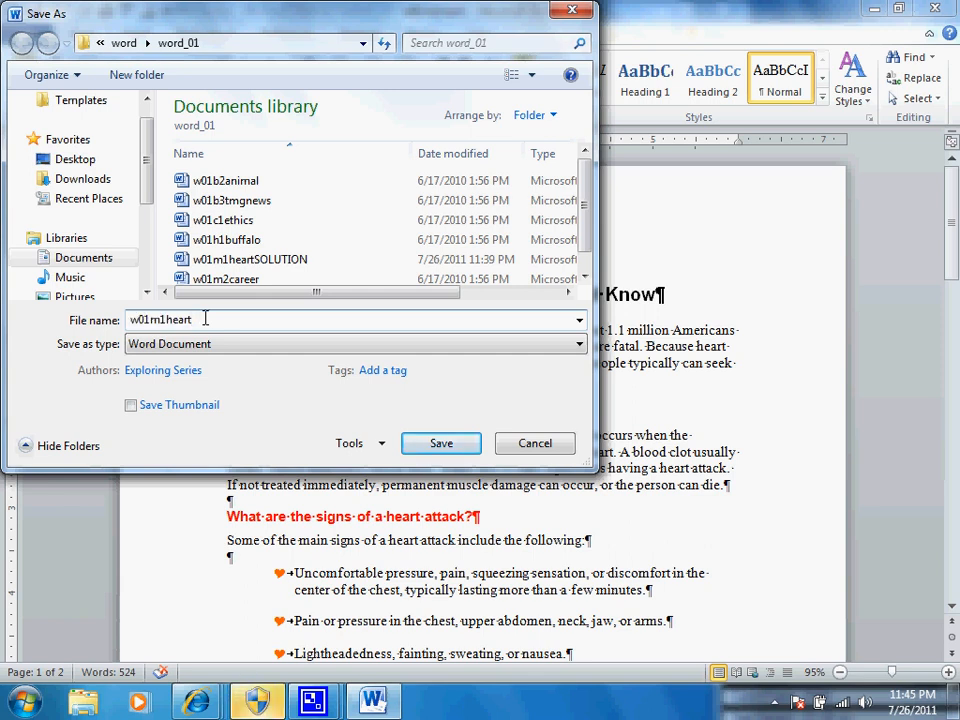
click(256, 262)
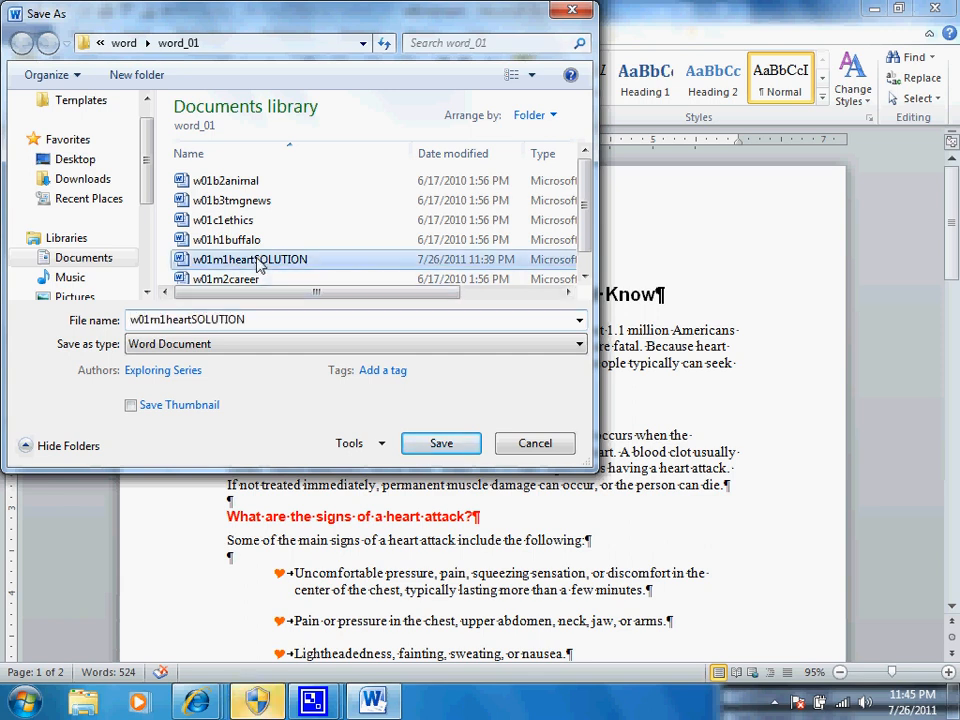
click(440, 444)
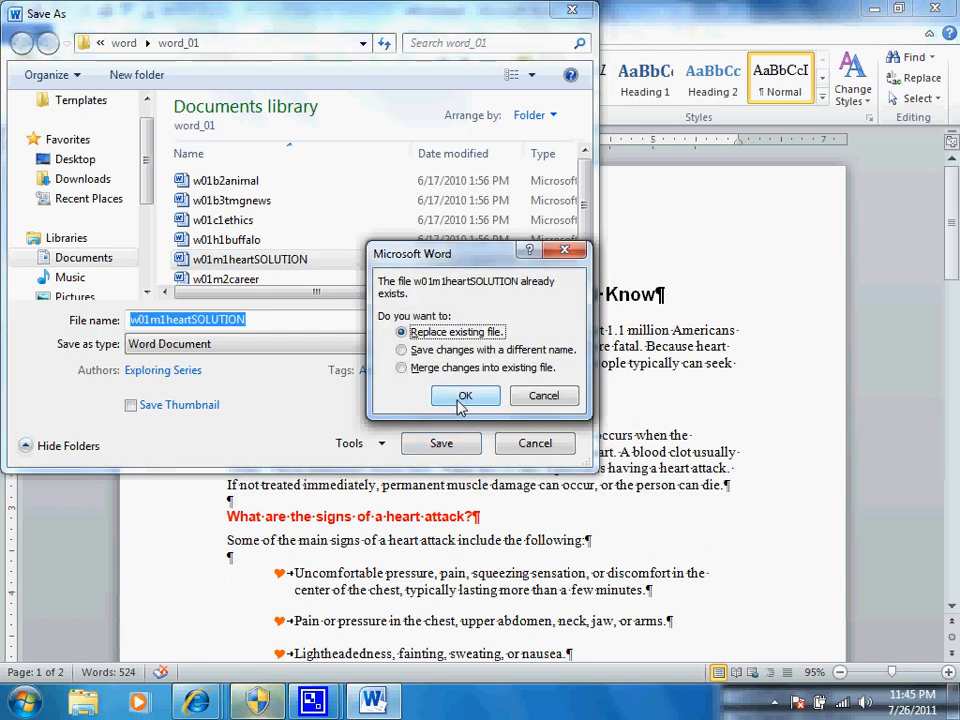
click(463, 397)
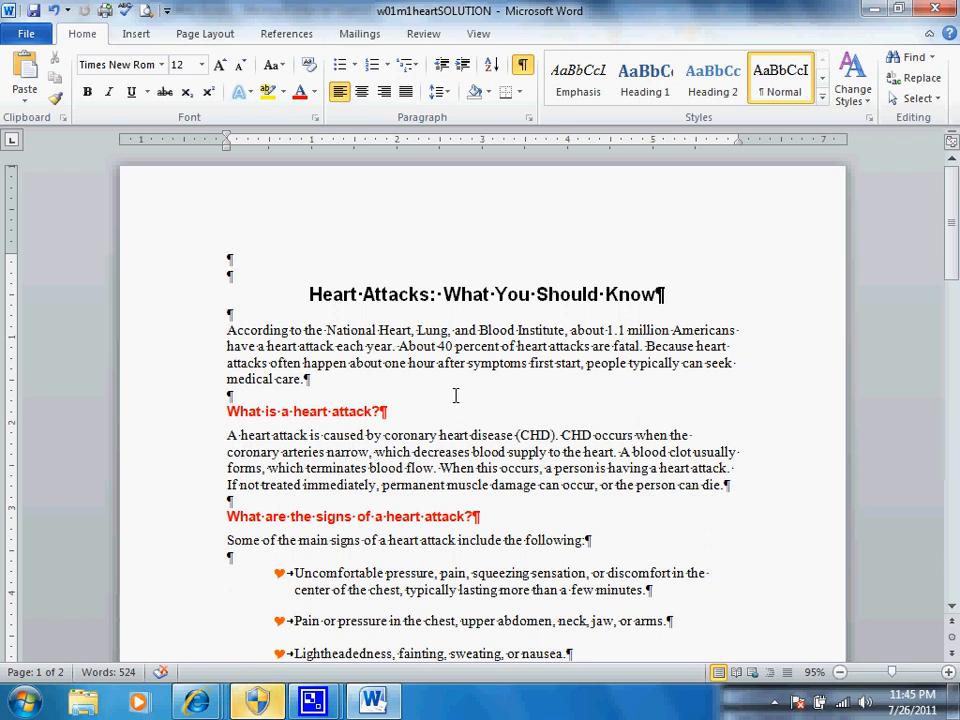
Step: Insert the built-in Stacks cover page into the document
click(137, 35)
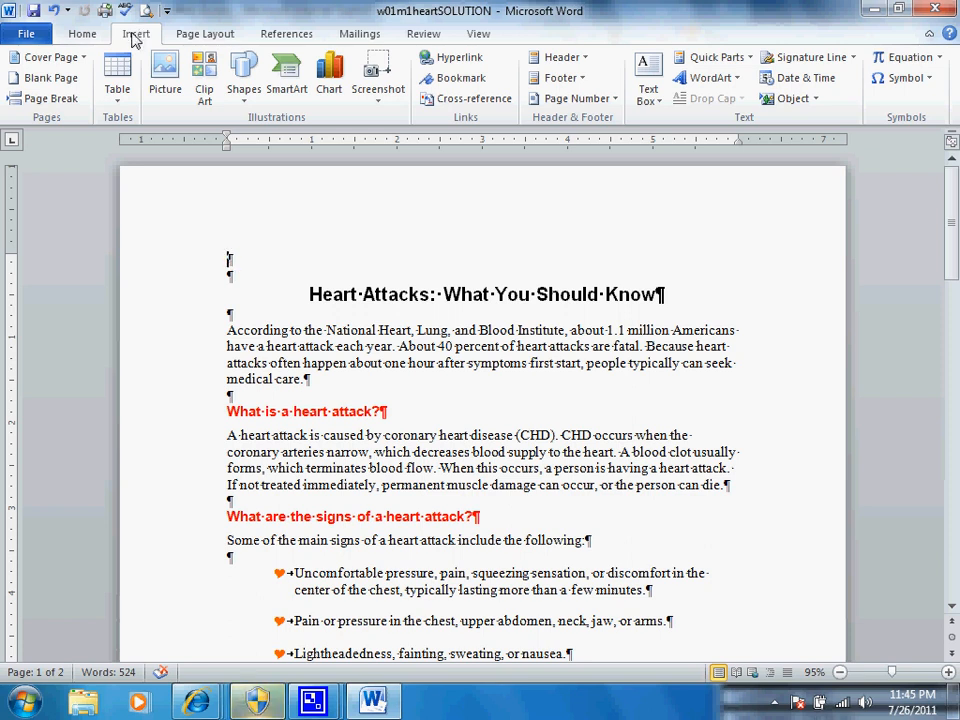
click(83, 62)
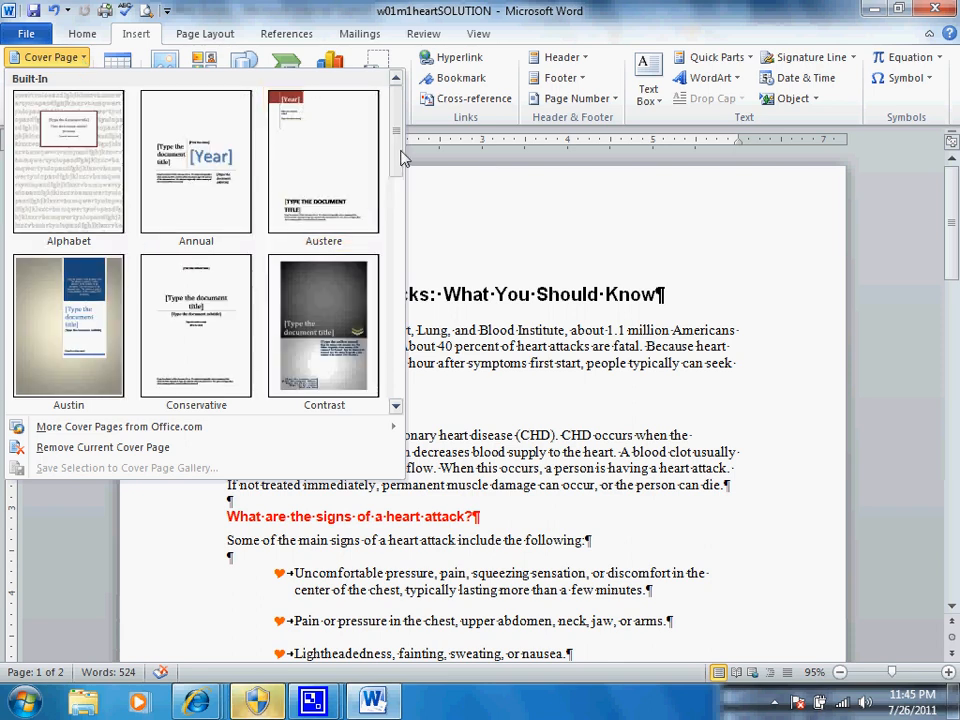
scroll(402, 165, down, 3)
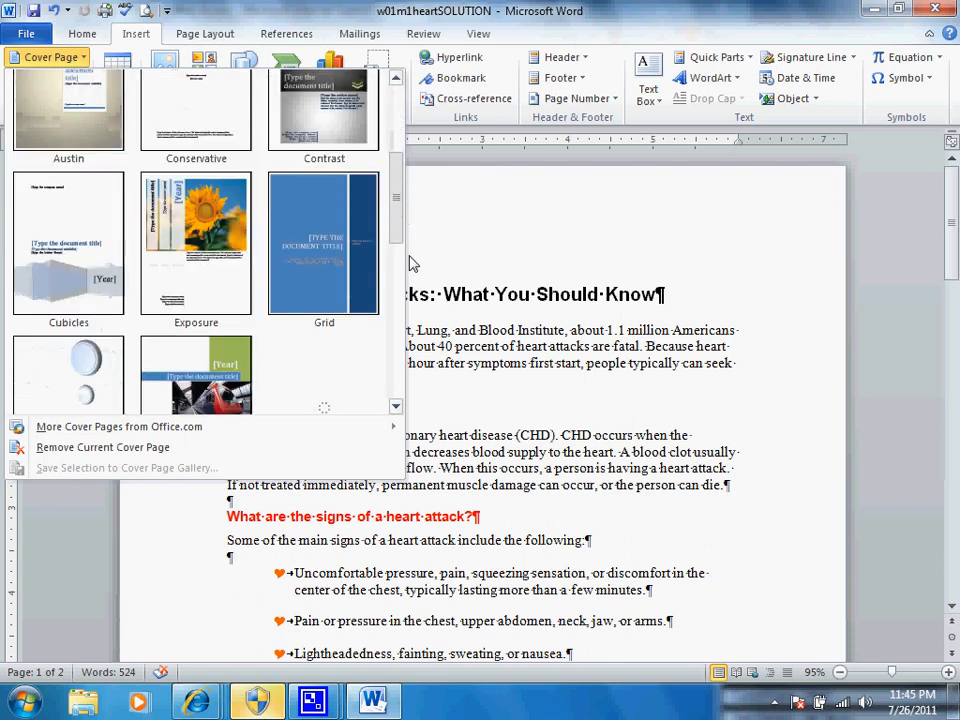
scroll(410, 263, down, 4)
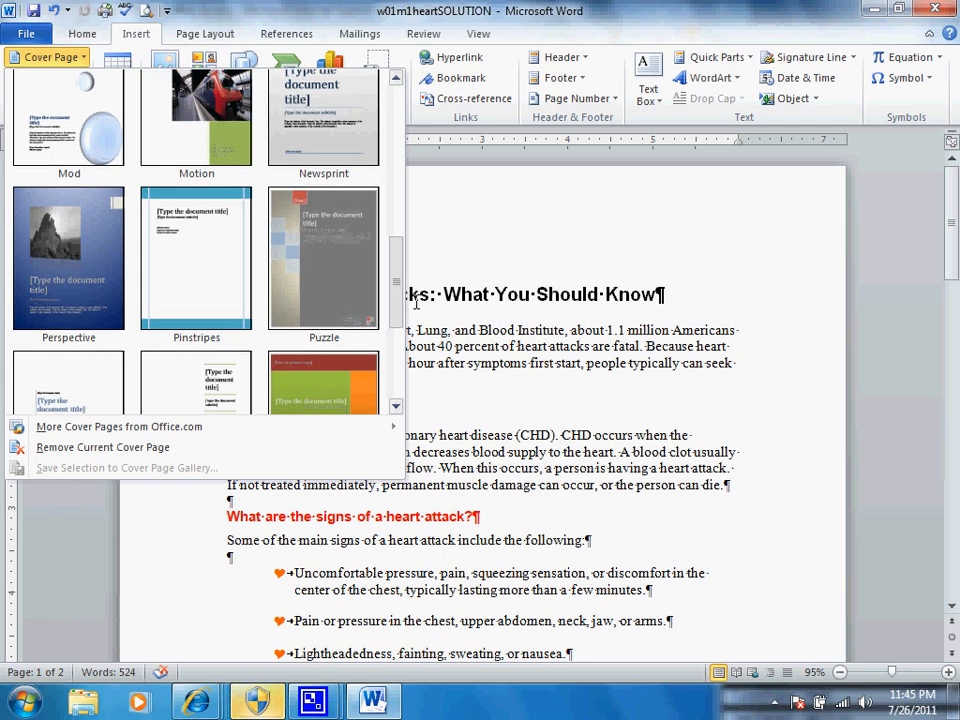
scroll(416, 305, down, 3)
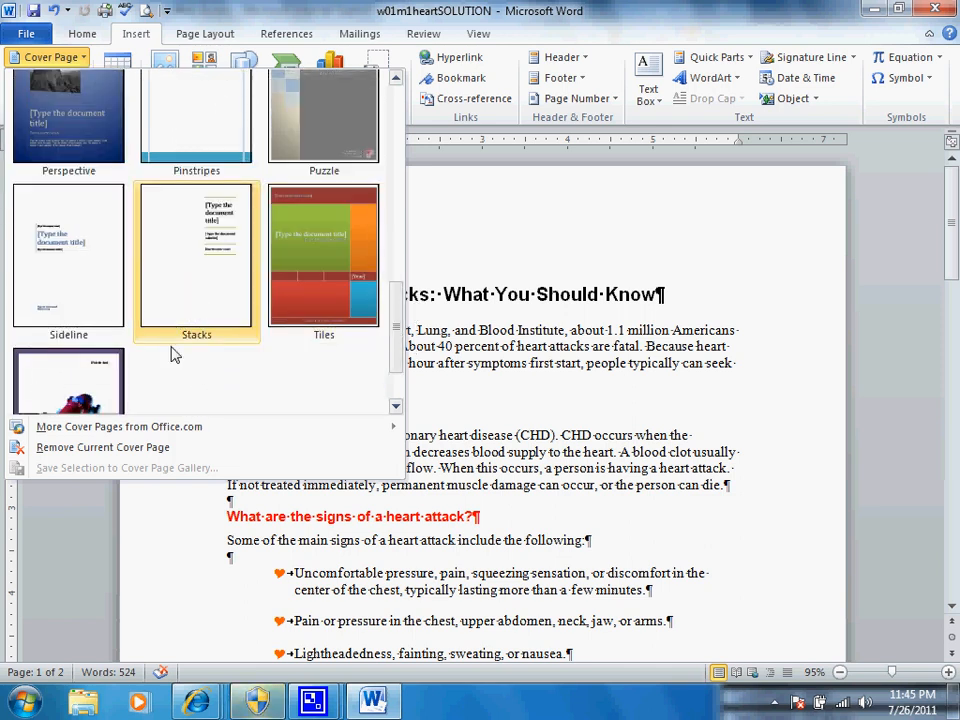
click(193, 302)
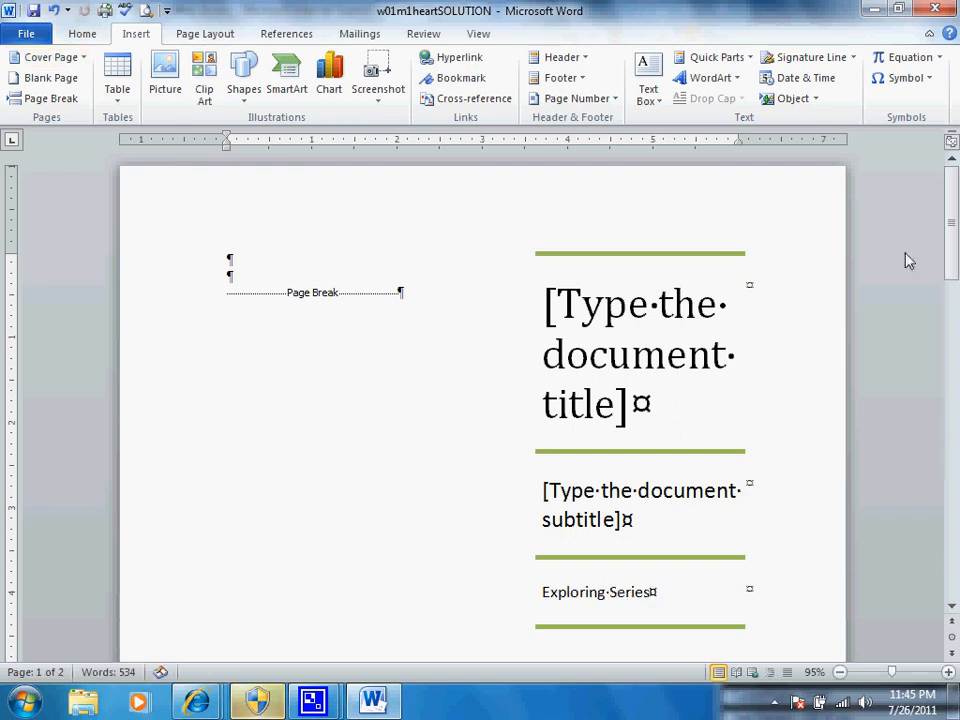
Step: Replace the cover page's title placeholder with "Heart Attacks"
drag(953, 235, 953, 205)
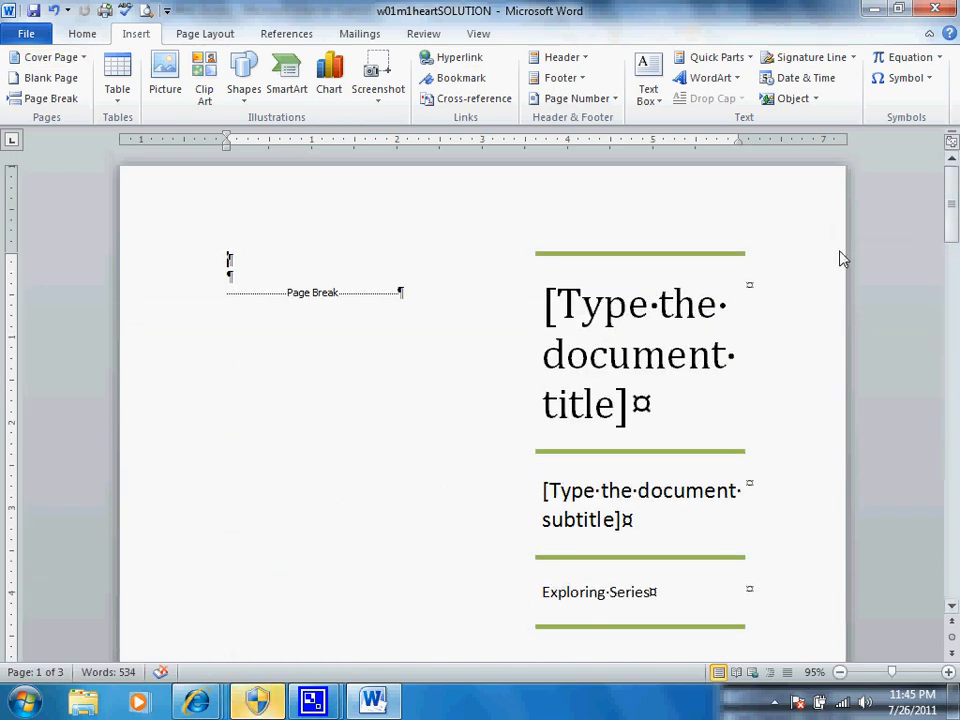
click(588, 311)
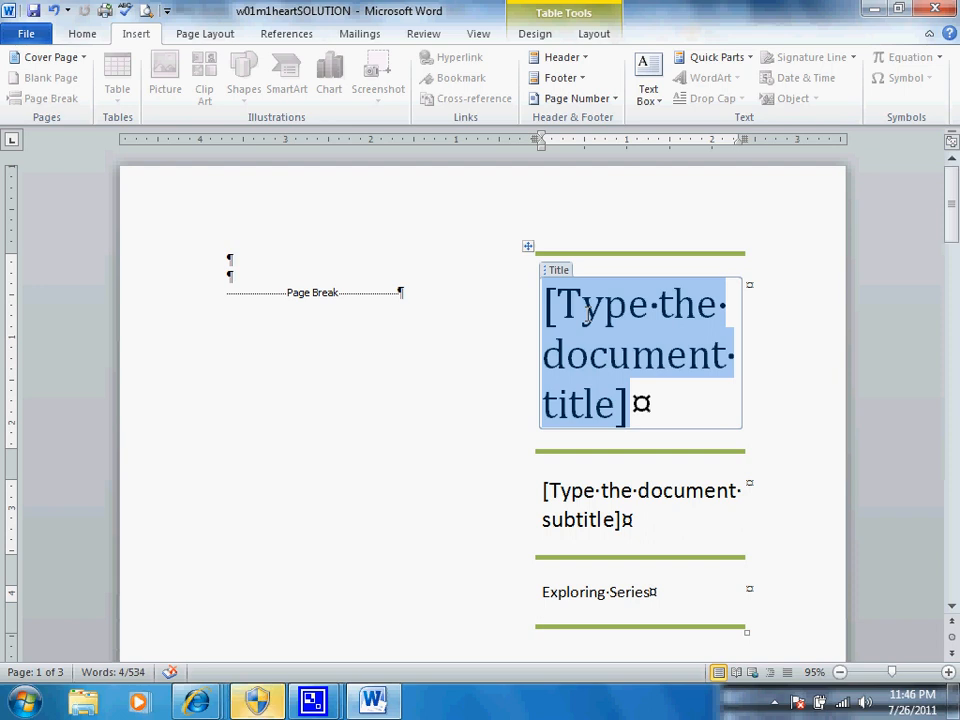
click(560, 272)
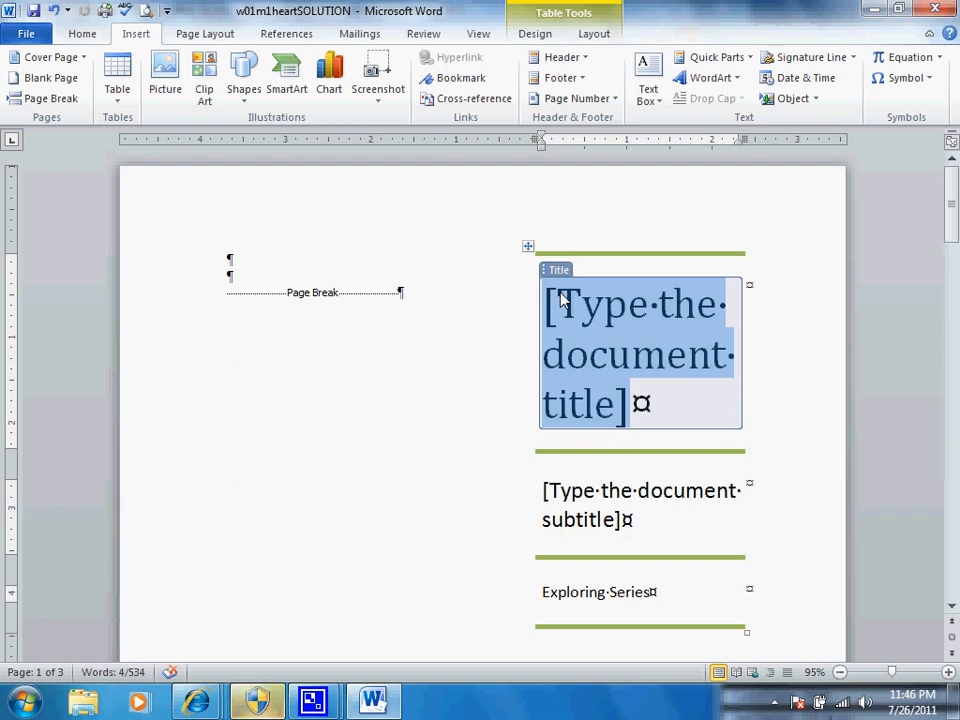
text(H)
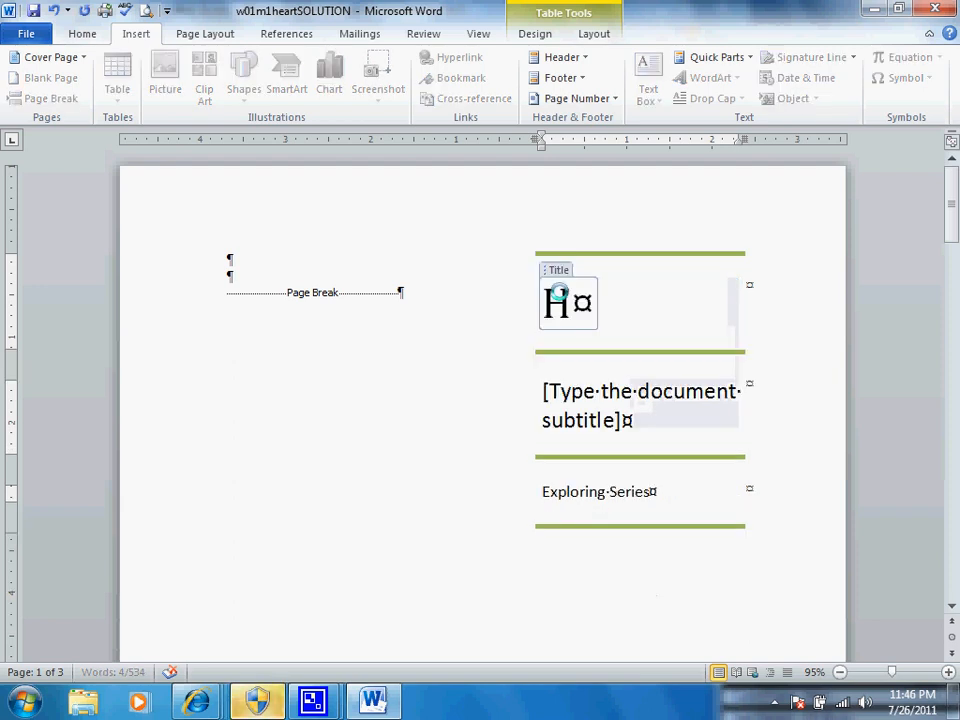
text(eart Attacks)
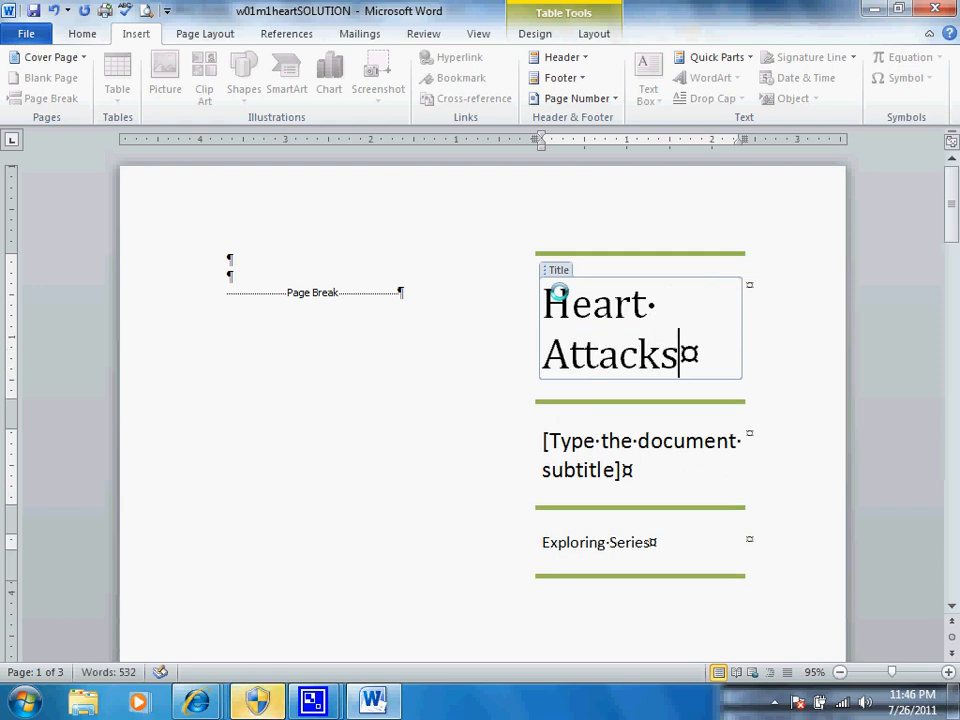
Step: Replace the cover page's subtitle placeholder with "What You Should Know"
click(567, 440)
text(What your)
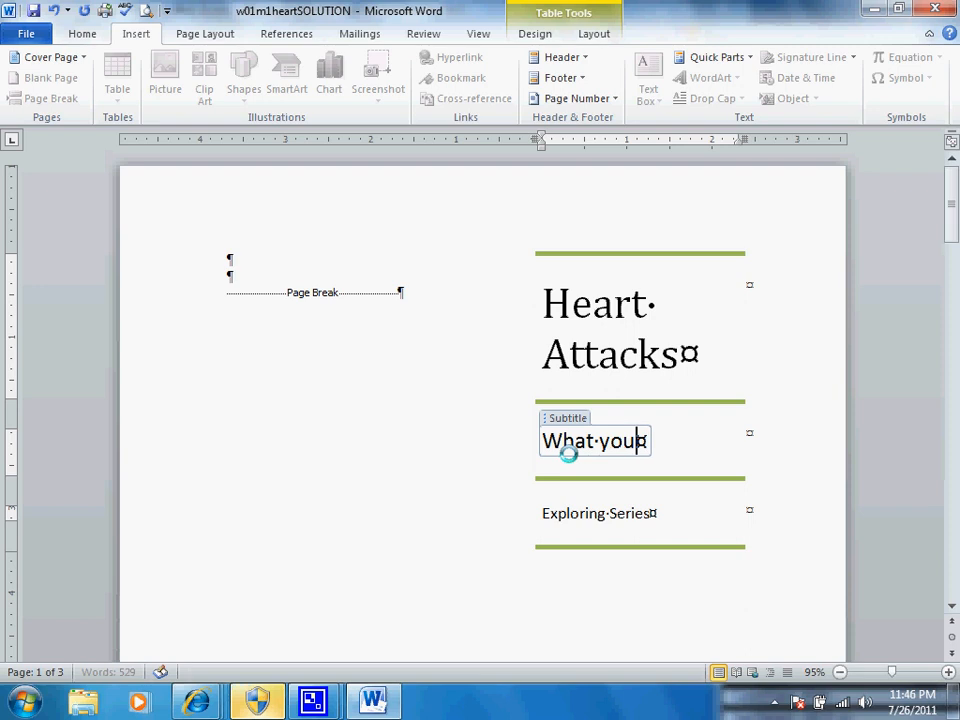
key(BackSpace)
key(BackSpace)
key(BackSpace)
key(BackSpace)
text(Y)
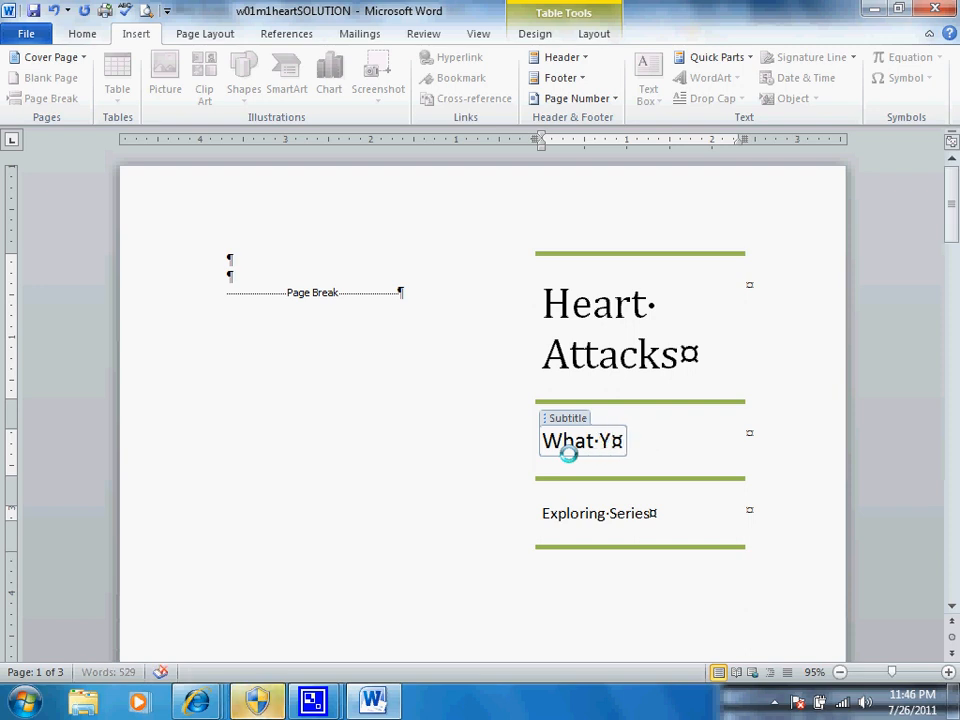
text(ou Should Kow)
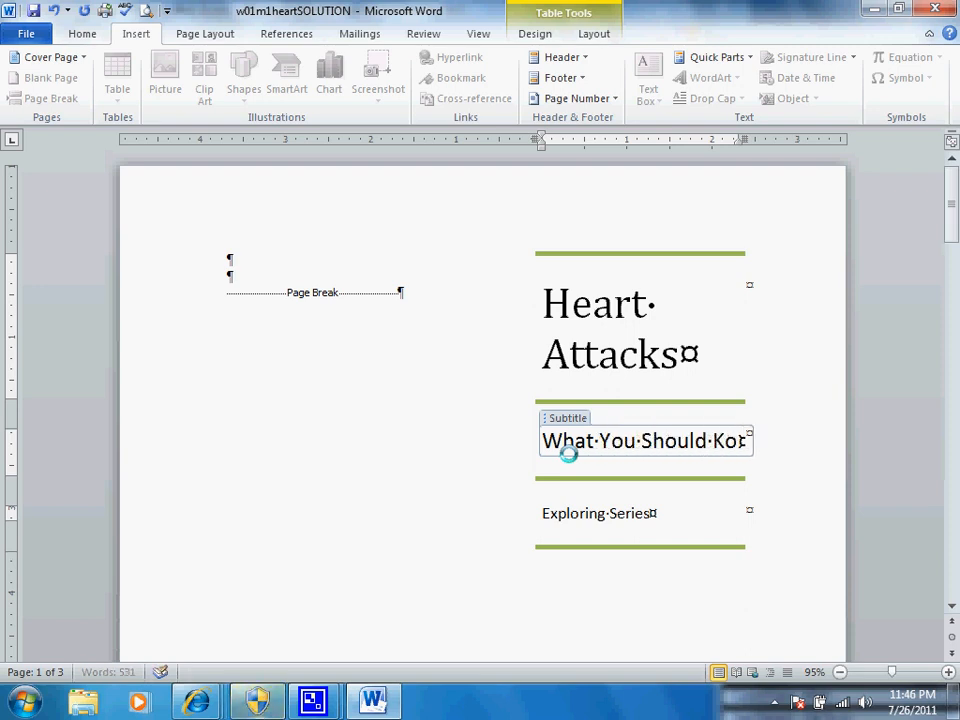
key(BackSpace)
key(BackSpace)
text(now)
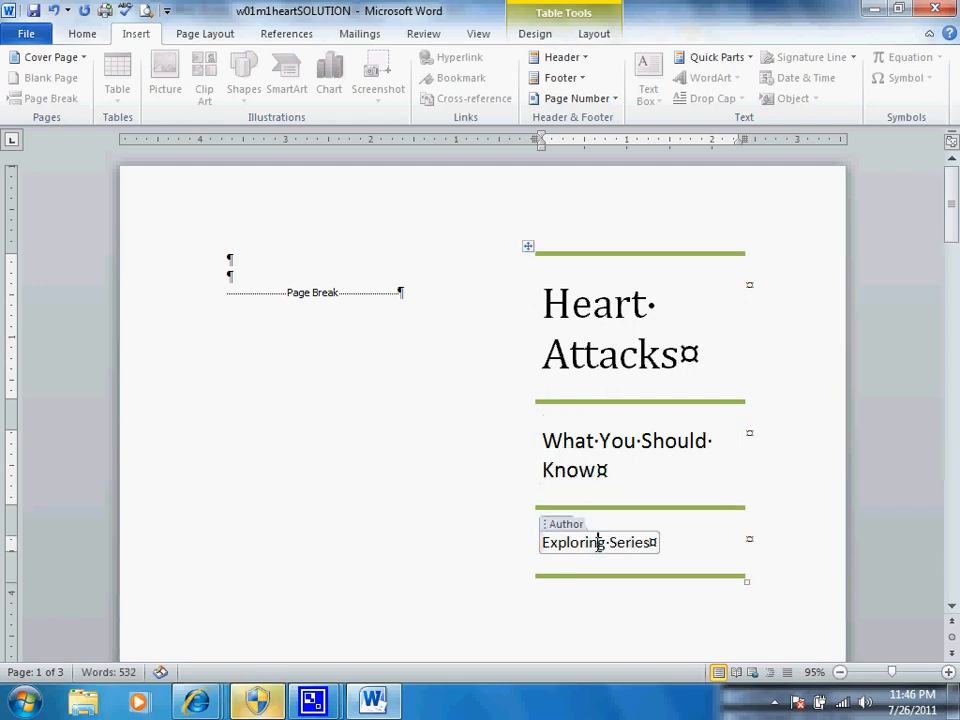
text(Mar)
key(BackSpace)
key(BackSpace)
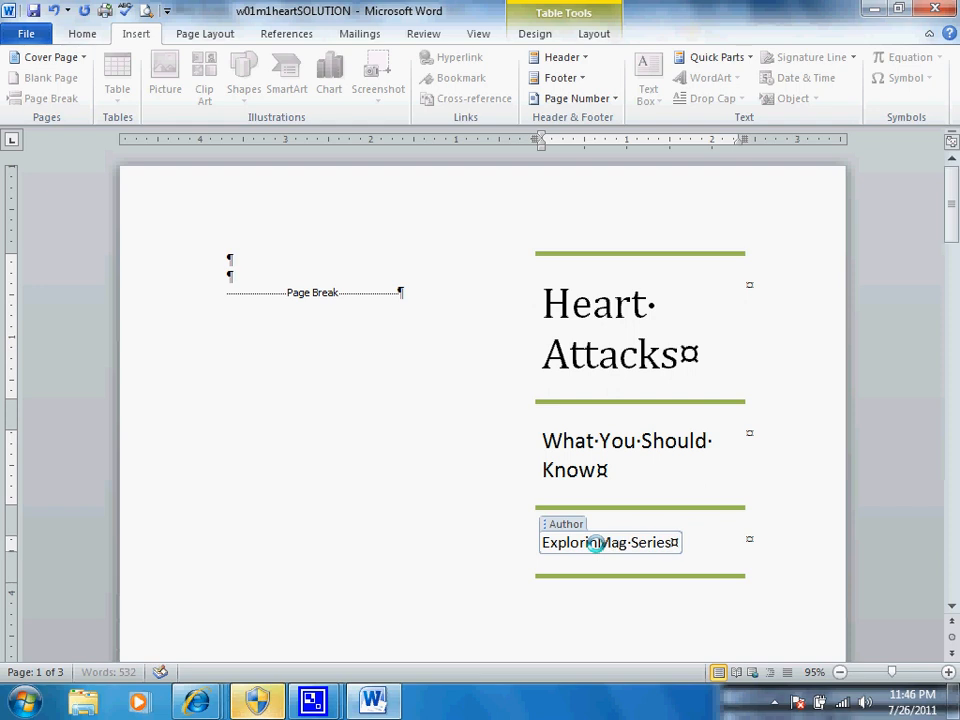
key(BackSpace)
key(BackSpace)
key(BackSpace)
key(BackSpace)
key(BackSpace)
key(BackSpace)
key(BackSpace)
key(BackSpace)
key(BackSpace)
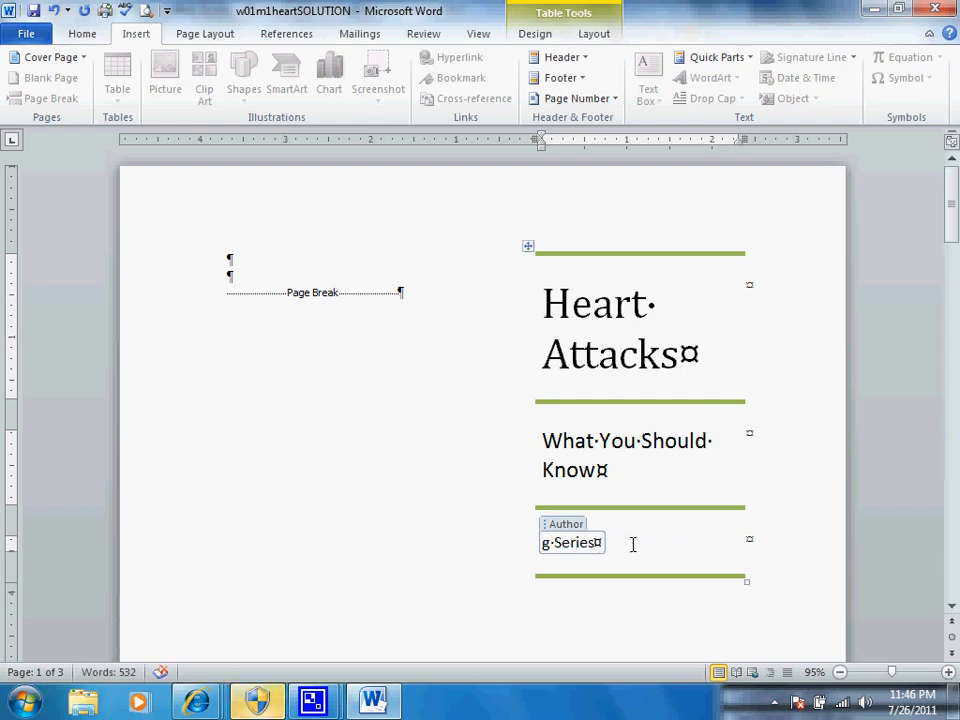
Step: Replace the entire content of the cover page's Author field with the author's name
click(561, 525)
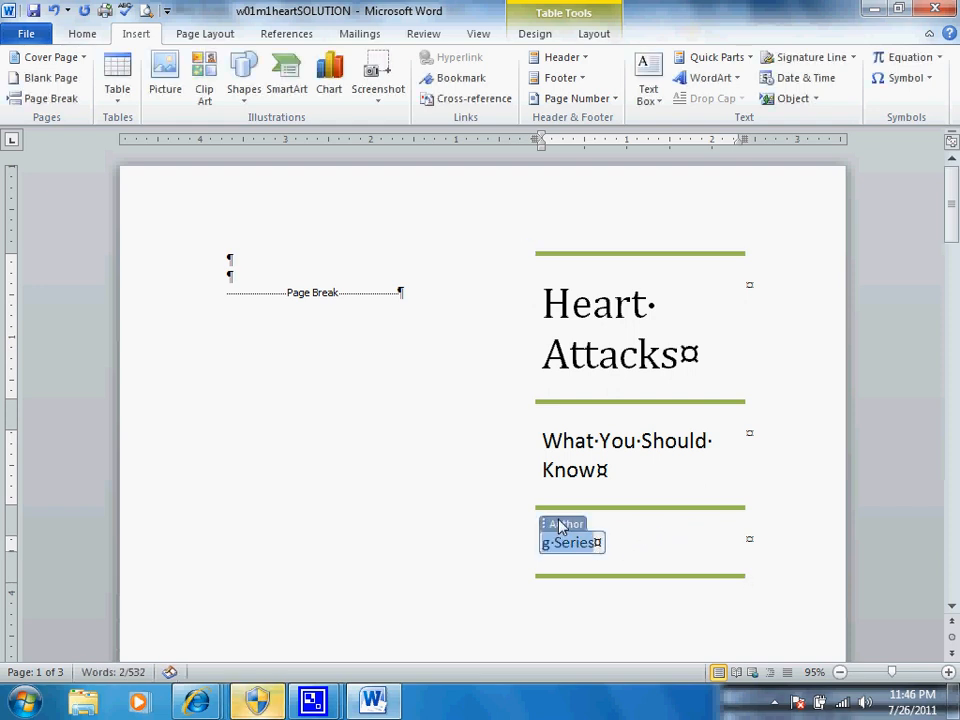
text(Maril)
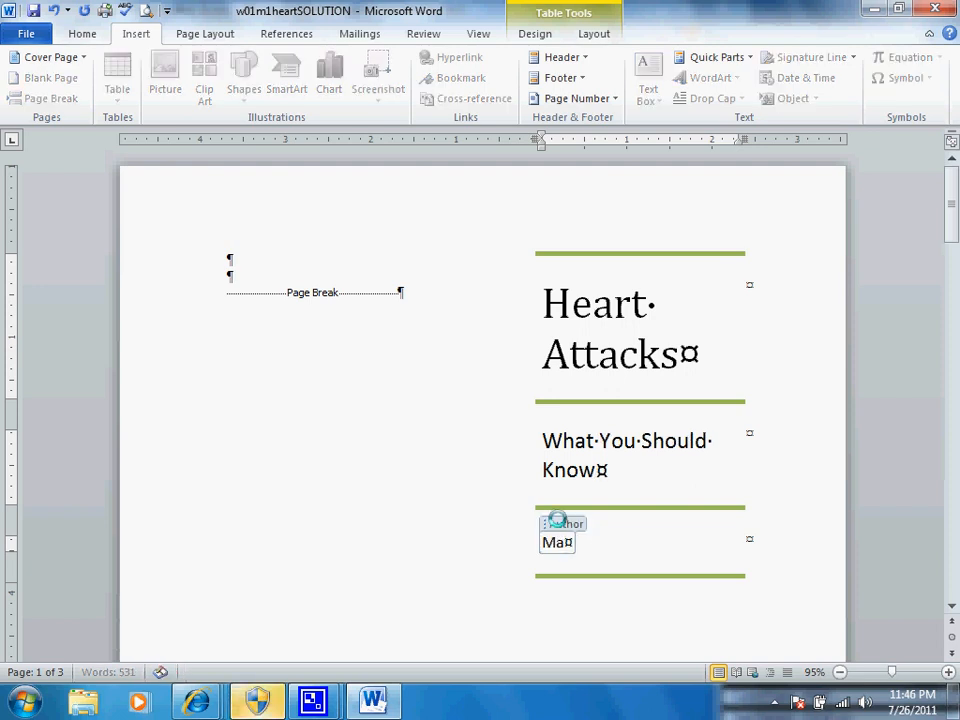
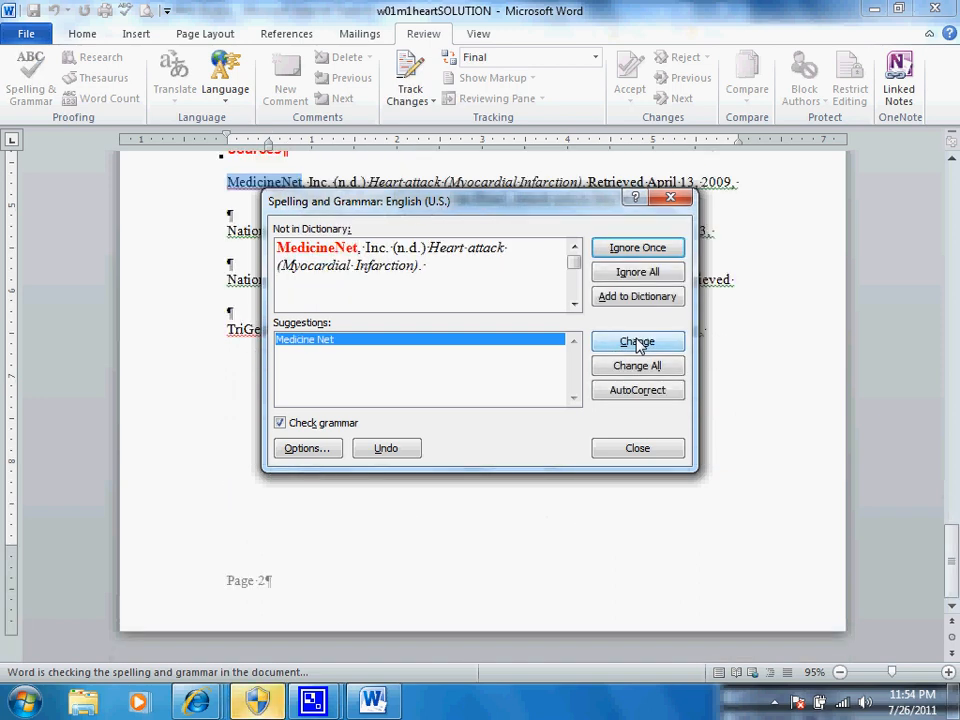
Step: Ignore all occurrences of "MedicineNet" and "n.d." in the spelling and grammar check, and end the check
click(653, 273)
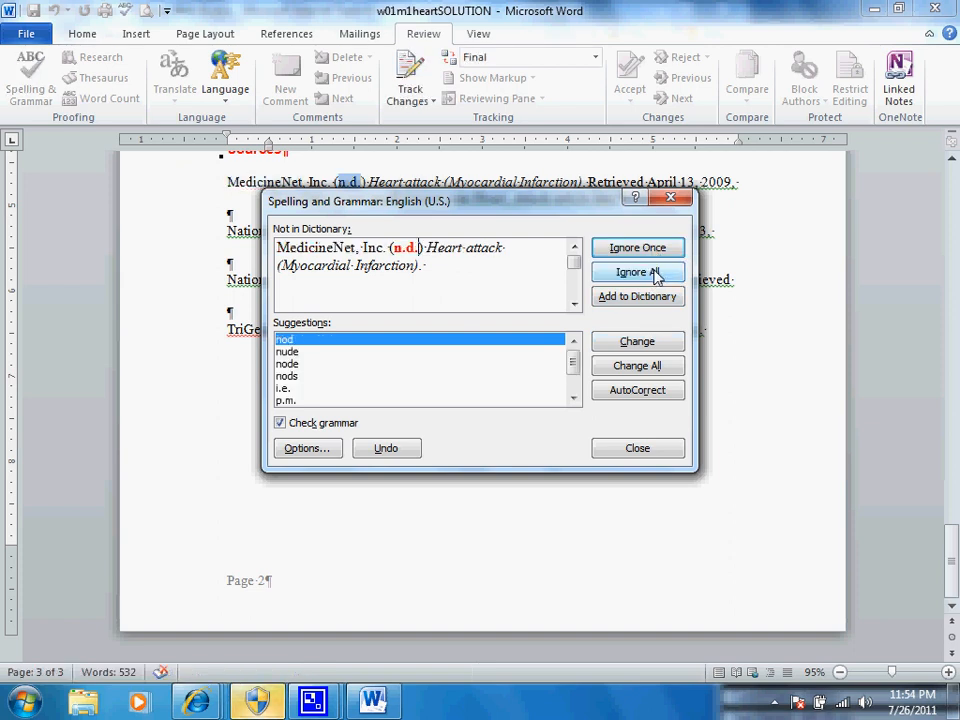
click(655, 275)
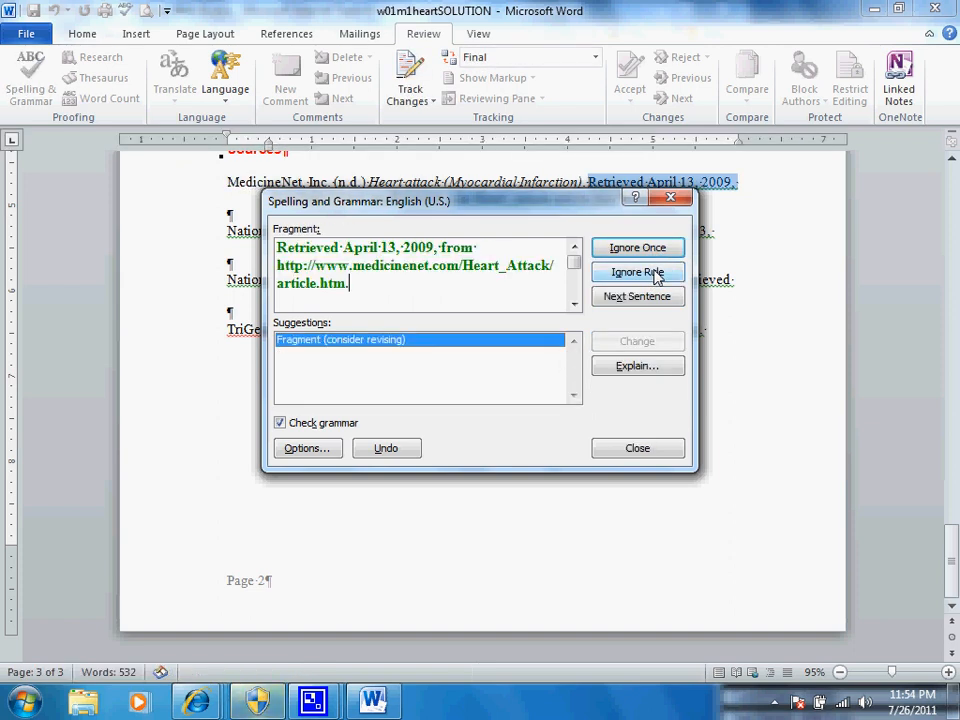
click(660, 452)
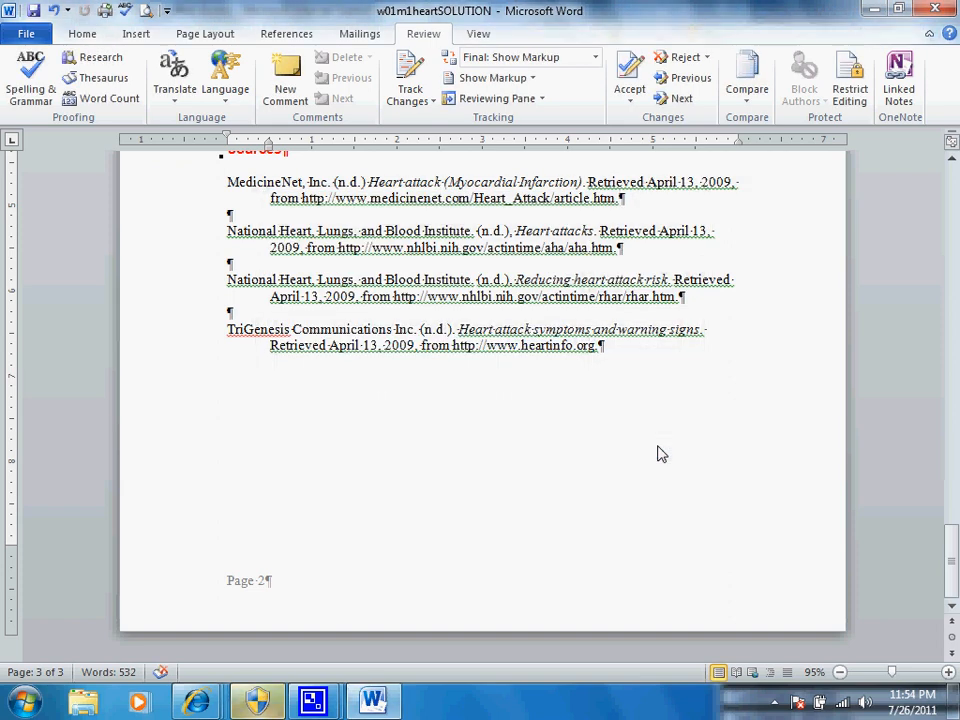
Step: Examine the custom page of the document's advanced properties, select the property name "Date completed" and close the dialog
click(26, 36)
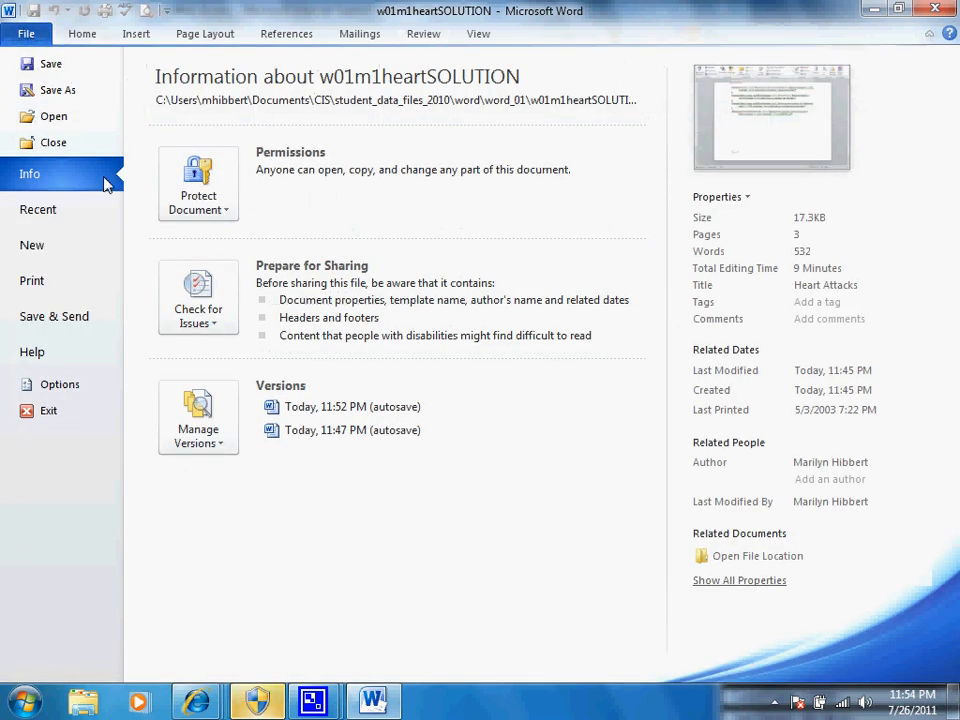
click(752, 201)
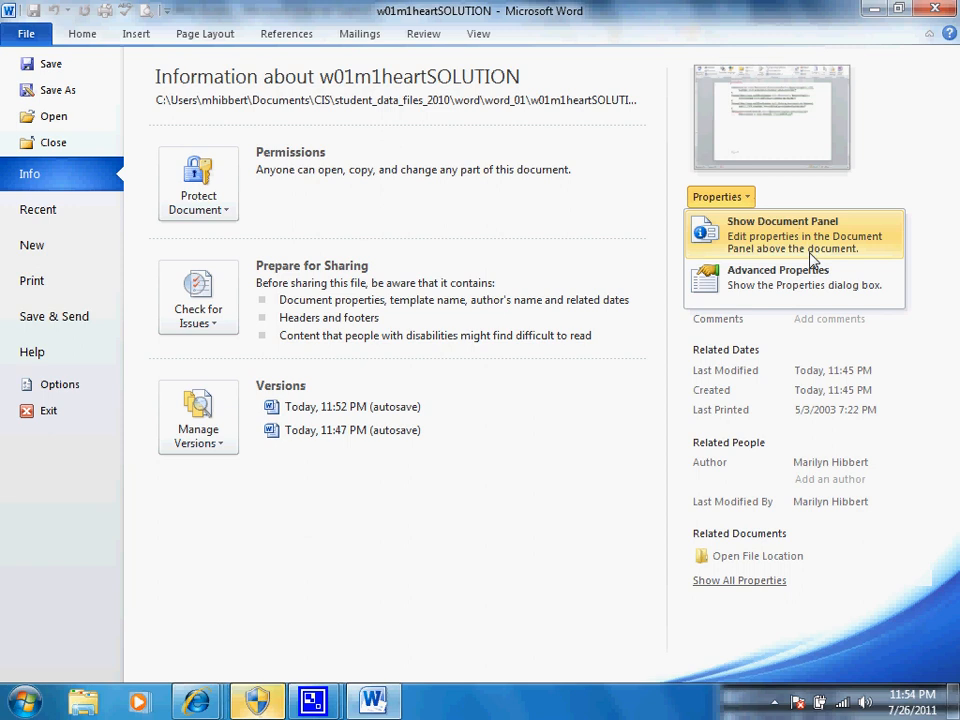
click(812, 280)
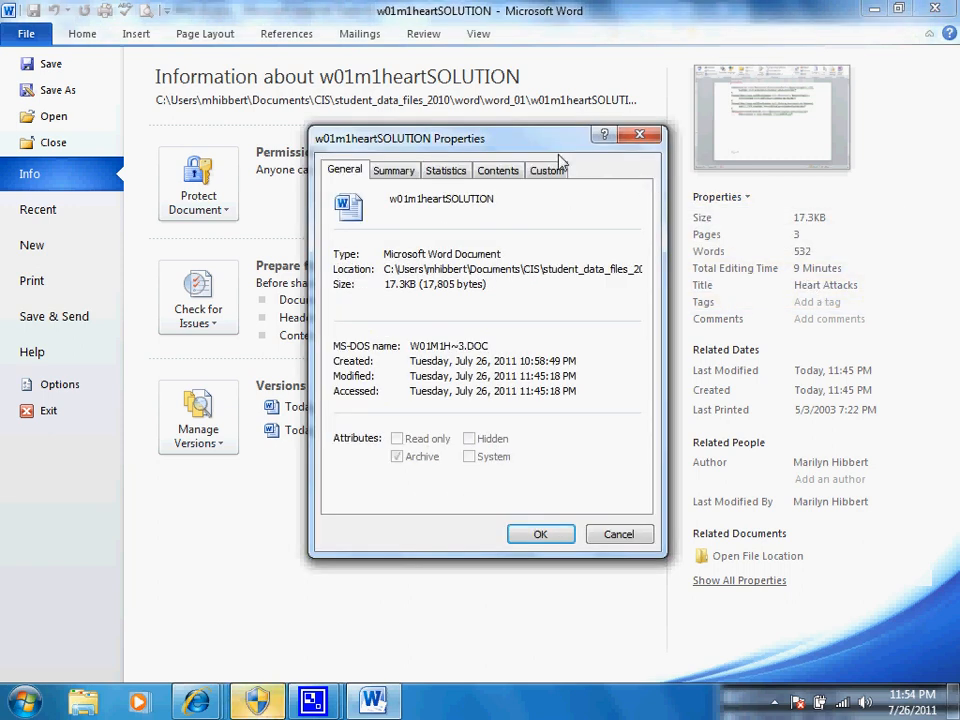
click(553, 179)
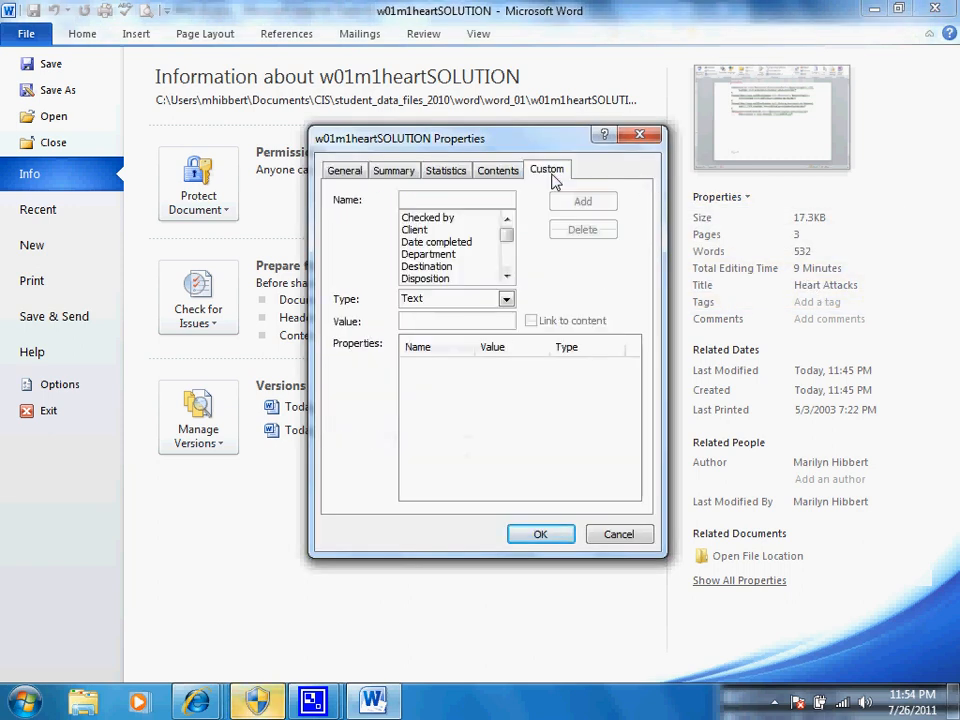
click(466, 243)
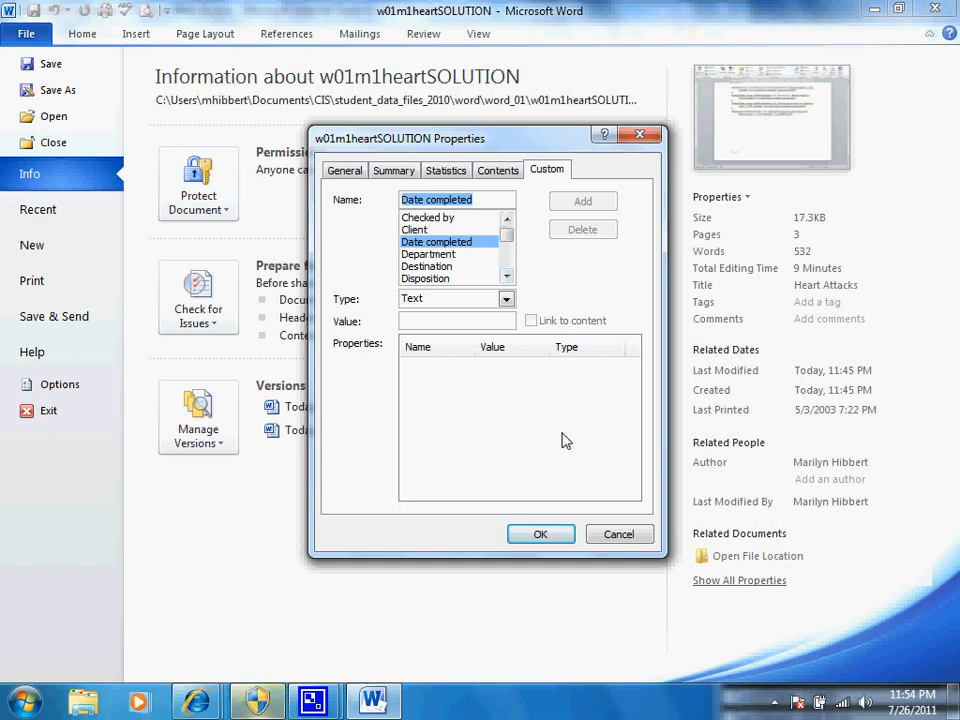
click(541, 535)
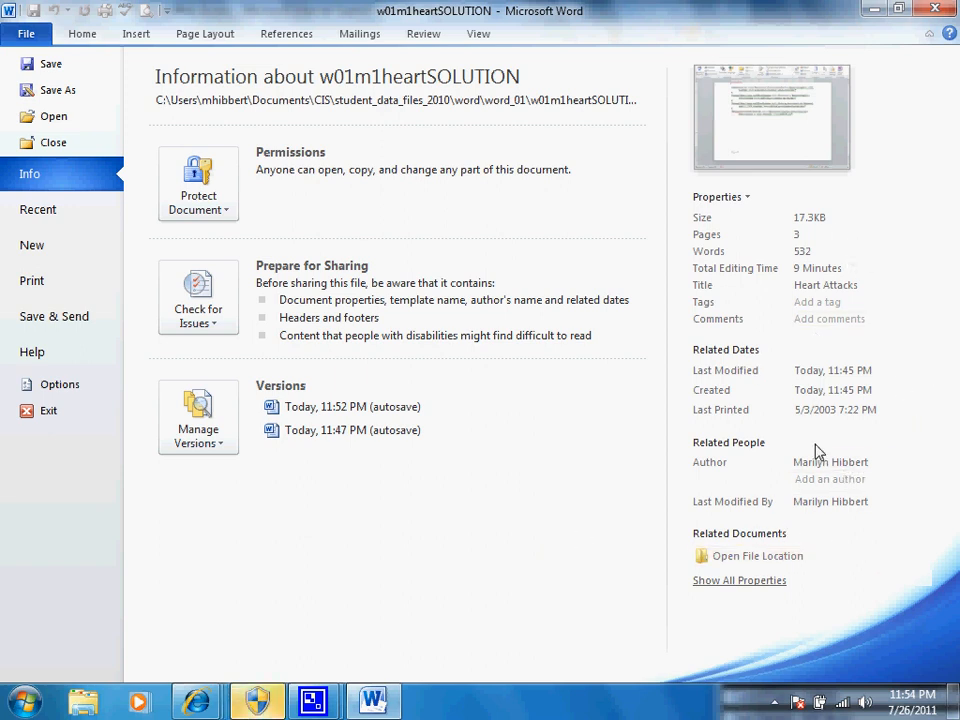
Step: View the document's file location from its information page and close the folder window
mouse_move(838, 465)
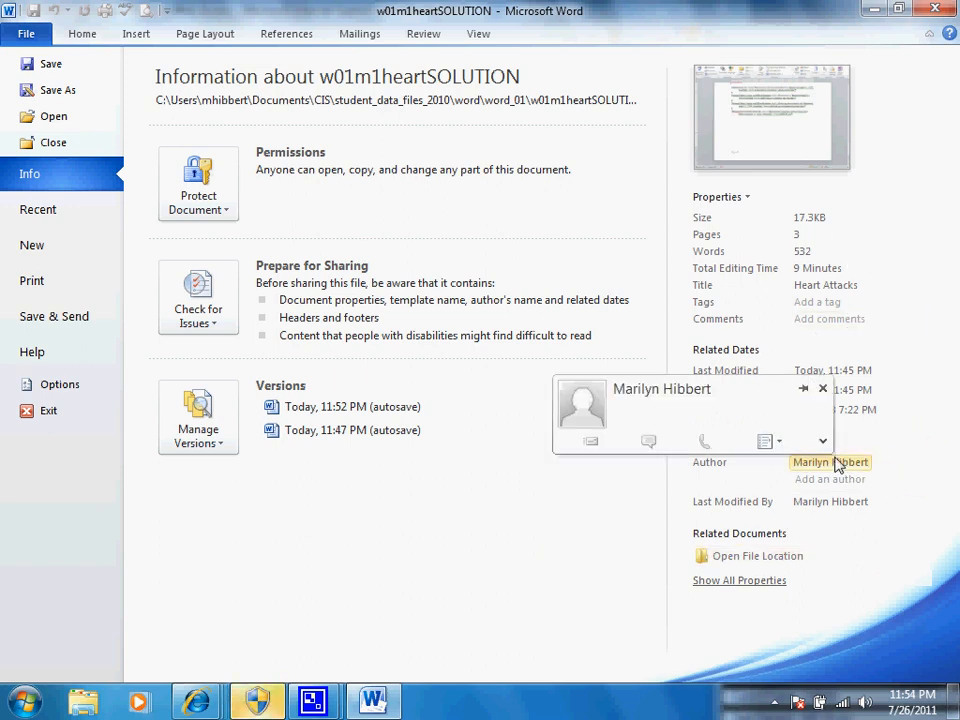
click(858, 556)
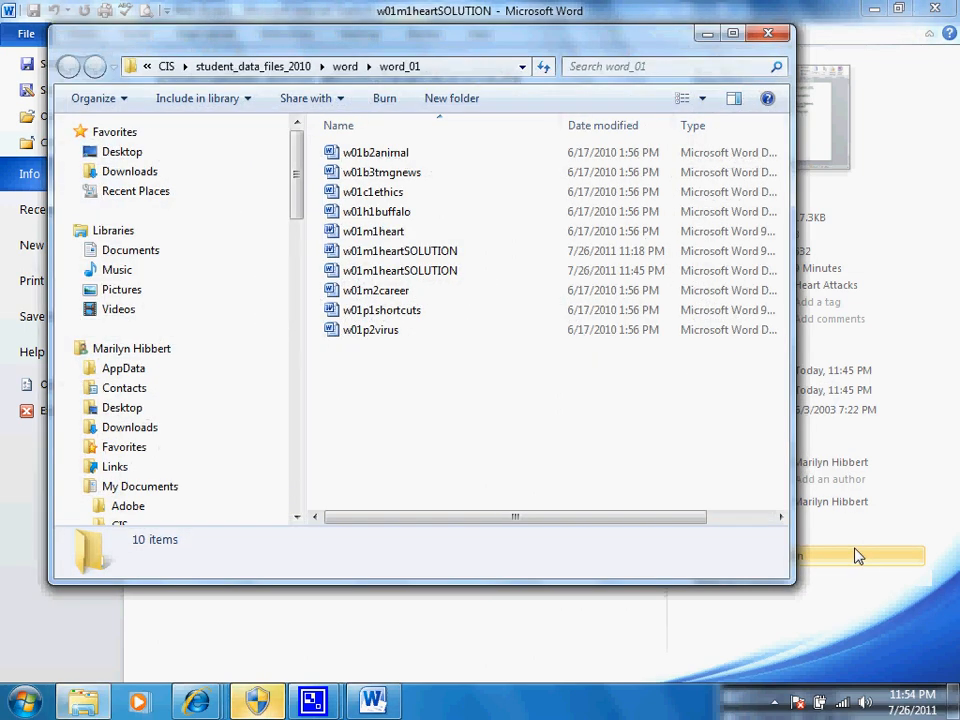
click(768, 33)
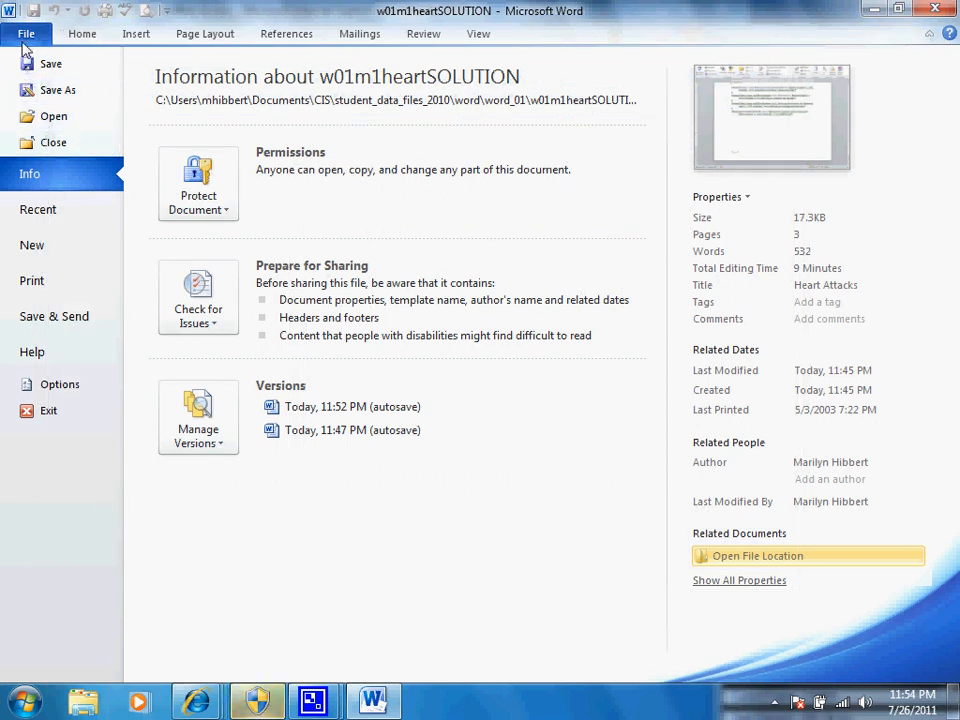
Step: Review the document saving and AutoRecover settings in the Word options and close them
click(50, 386)
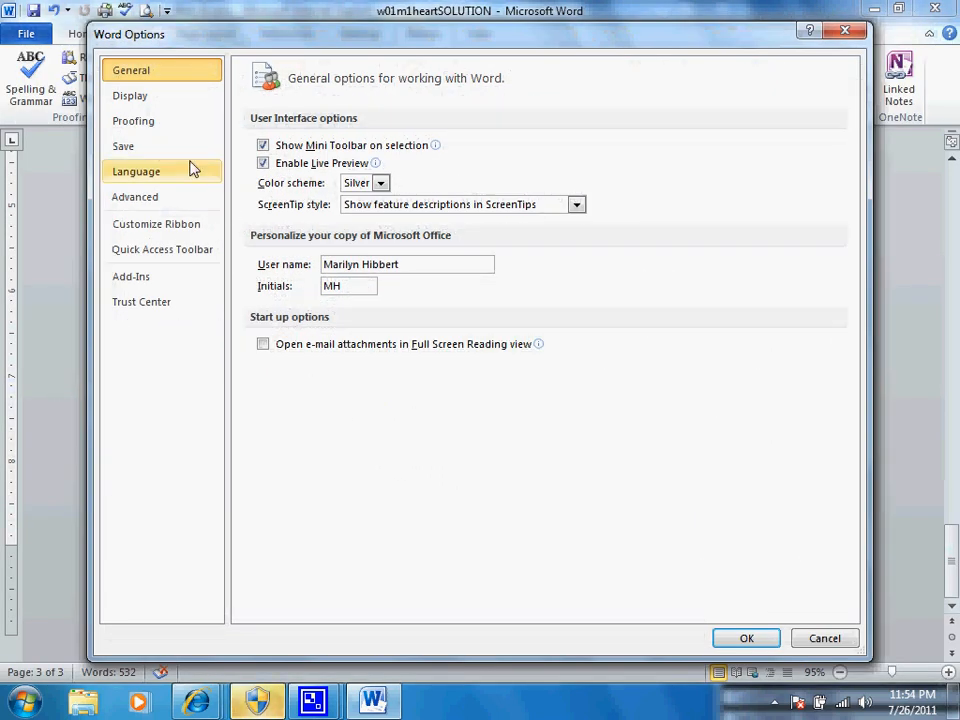
click(128, 150)
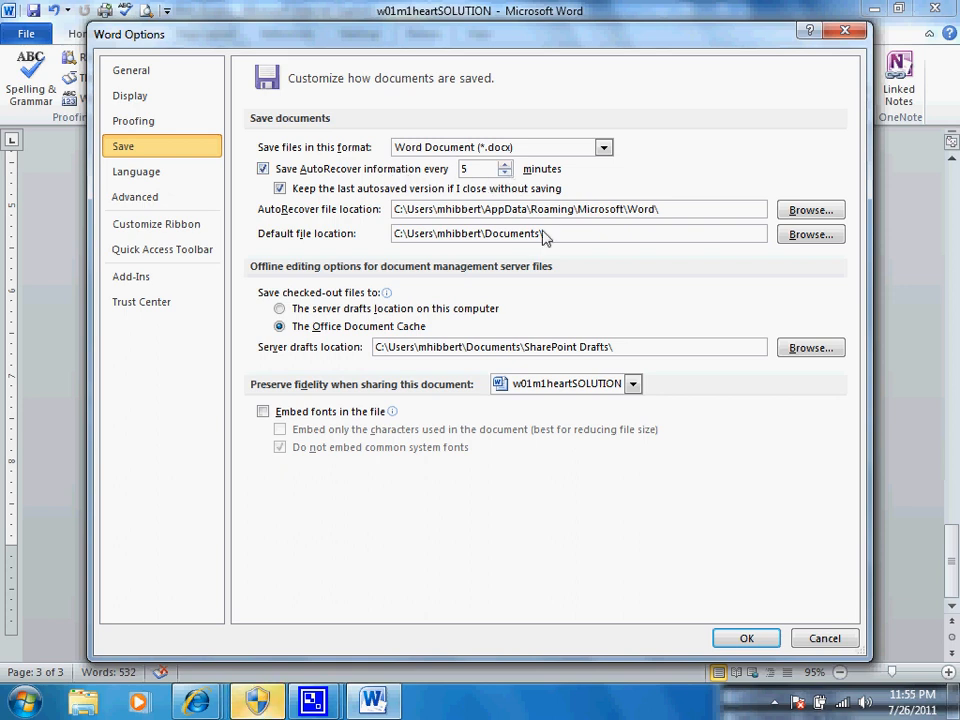
click(736, 643)
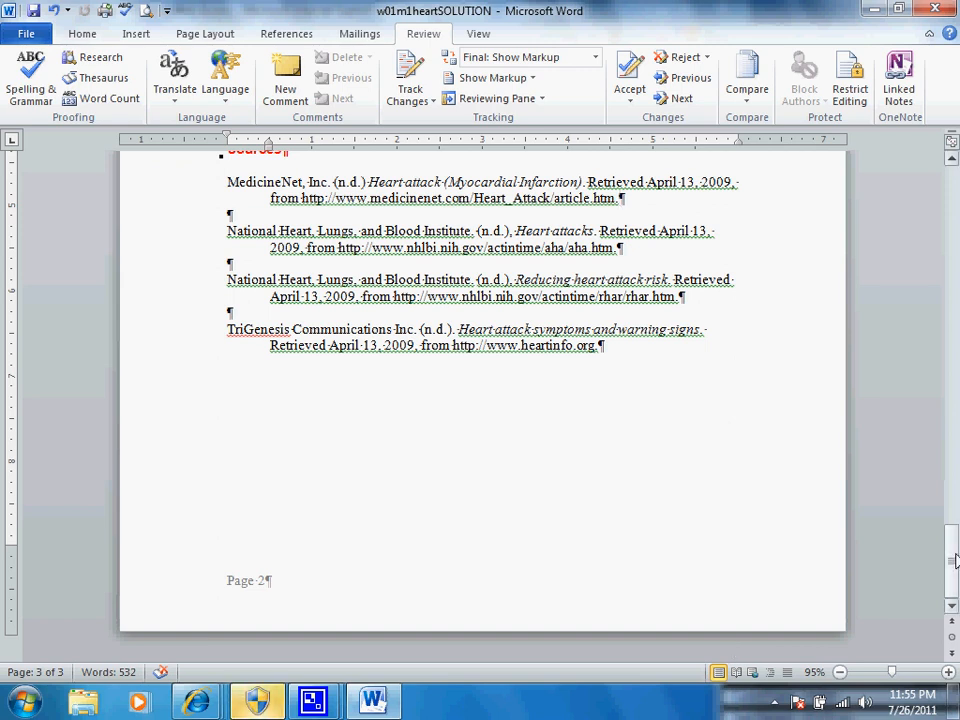
Step: Save the heart attack document and close it
drag(955, 562, 953, 335)
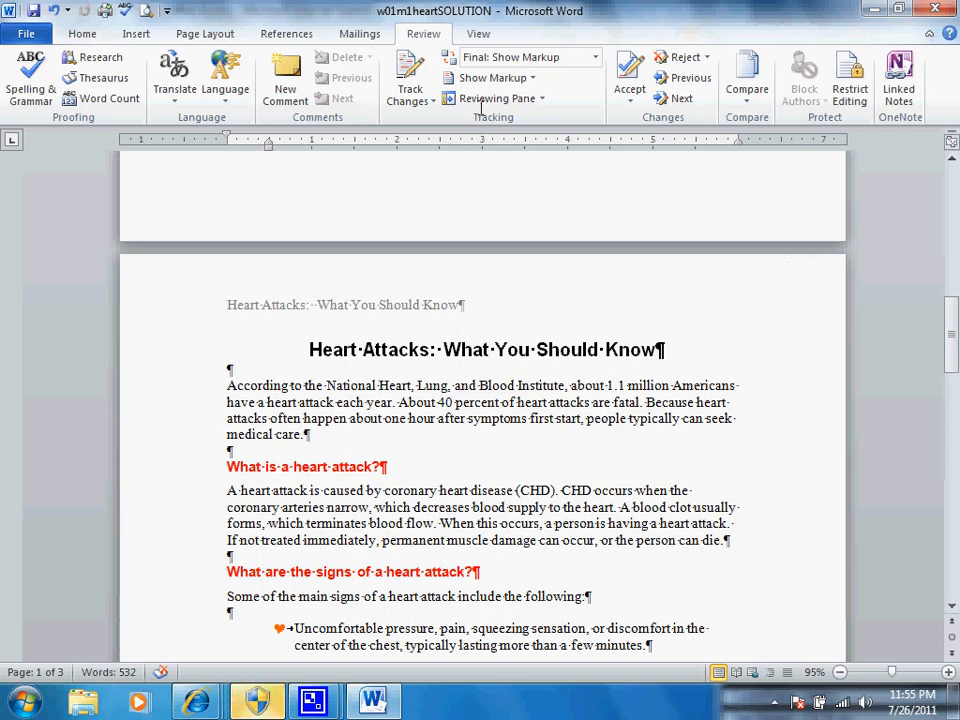
click(33, 12)
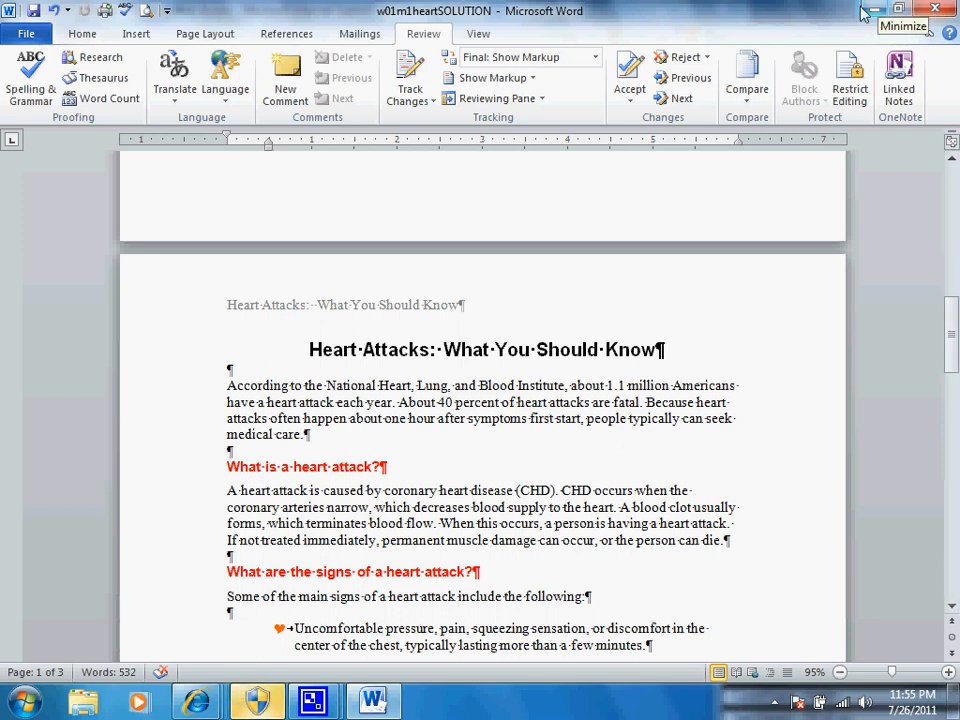
click(940, 10)
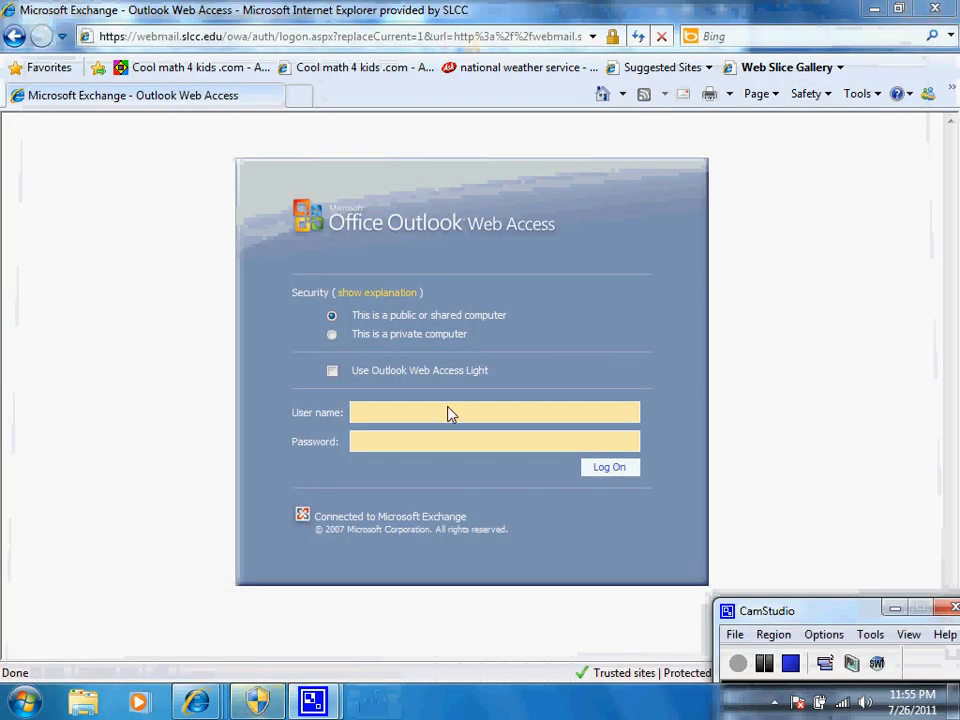
Step: Switch to Windows Explorer and open the Chapter 1 folder under Documents, CIS, 2007 data files, Word
click(82, 697)
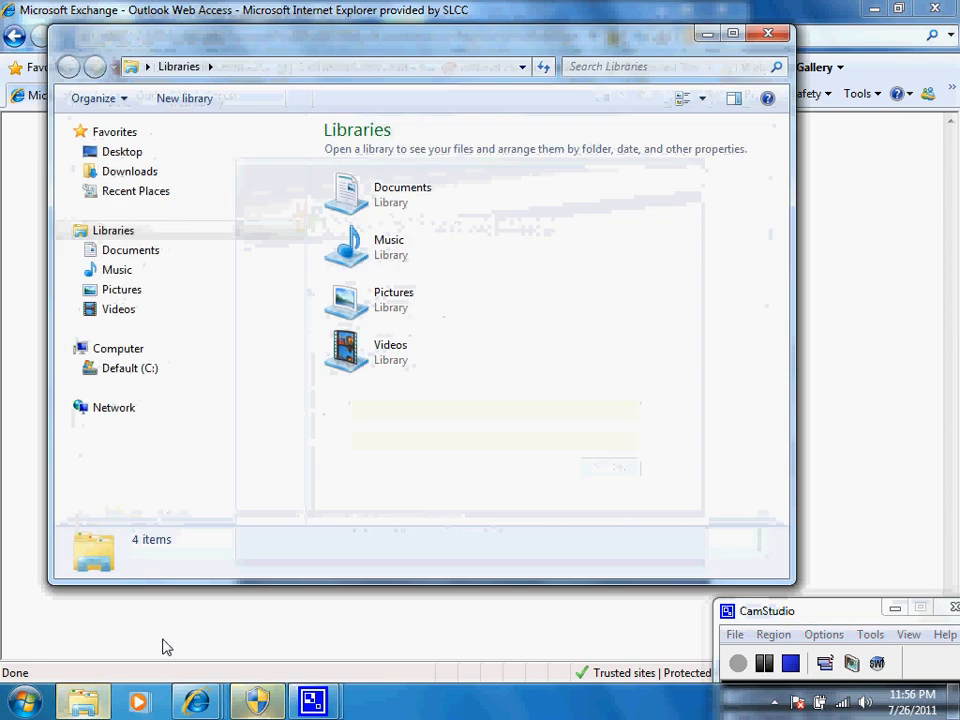
click(135, 251)
double_click(350, 245)
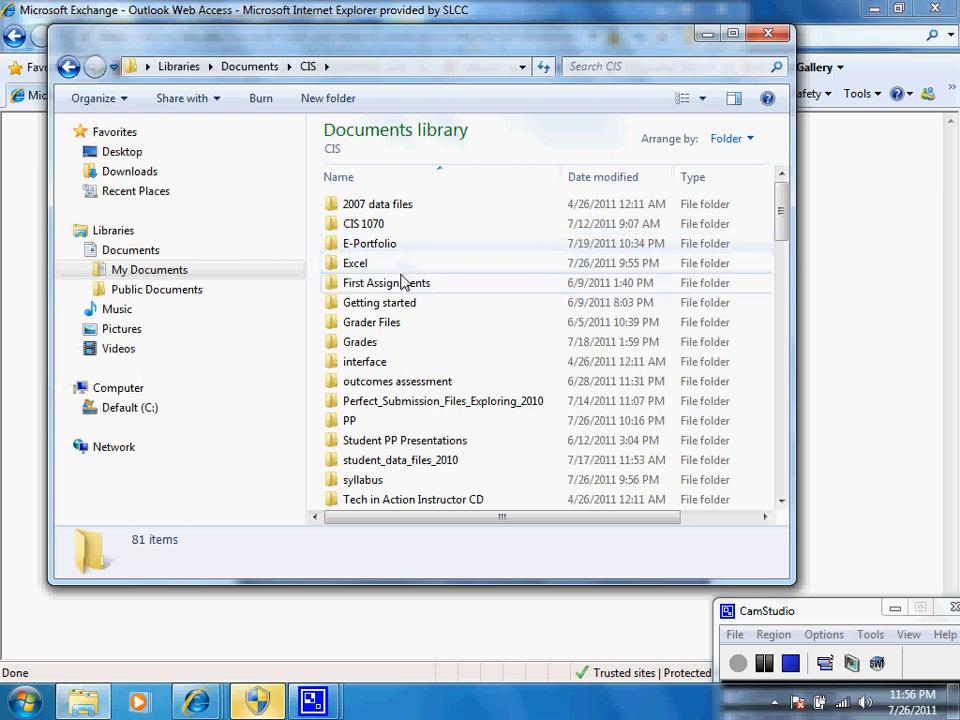
double_click(388, 206)
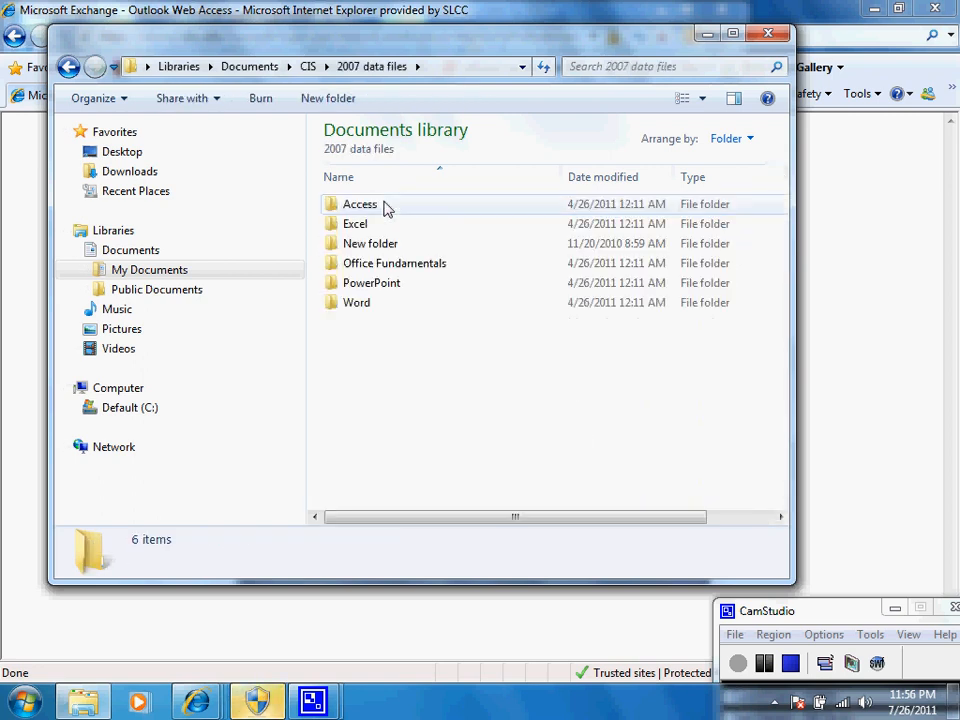
click(360, 306)
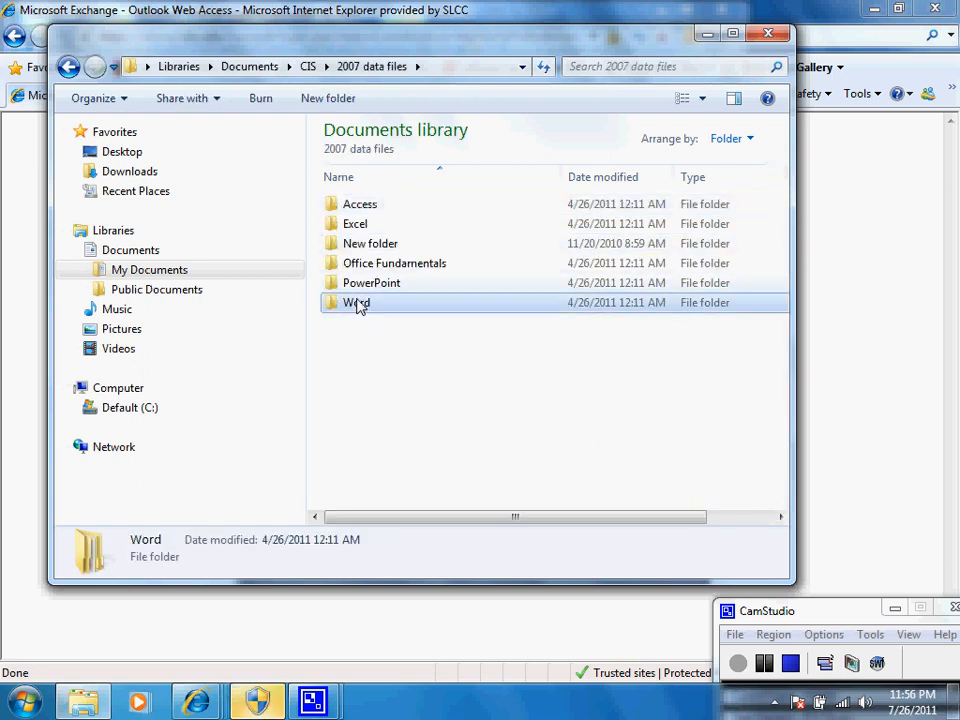
double_click(360, 306)
click(370, 206)
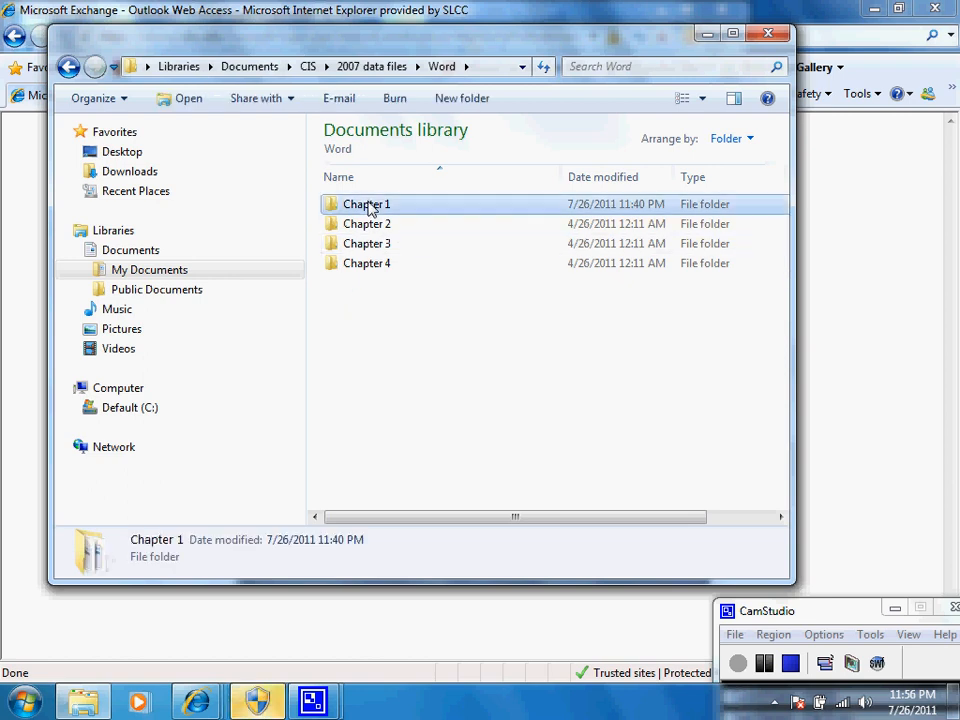
double_click(370, 206)
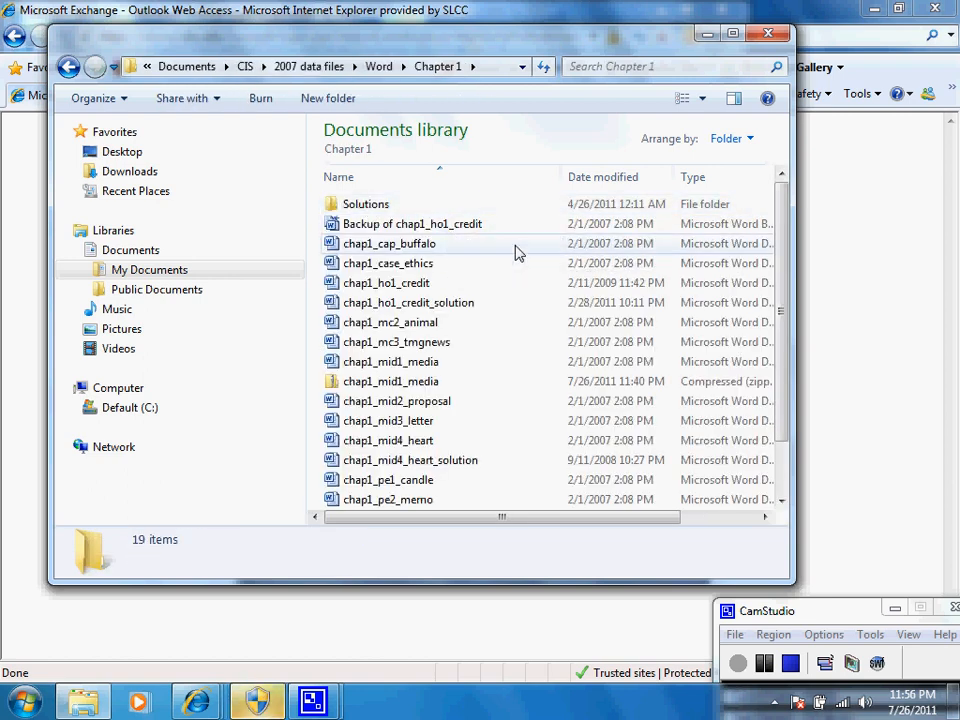
Step: Compress chap1_mid4_heart_solution, chap1_ho1_credit_solution and Backup of chap1_ho1_credit together into one zipped folder
click(437, 461)
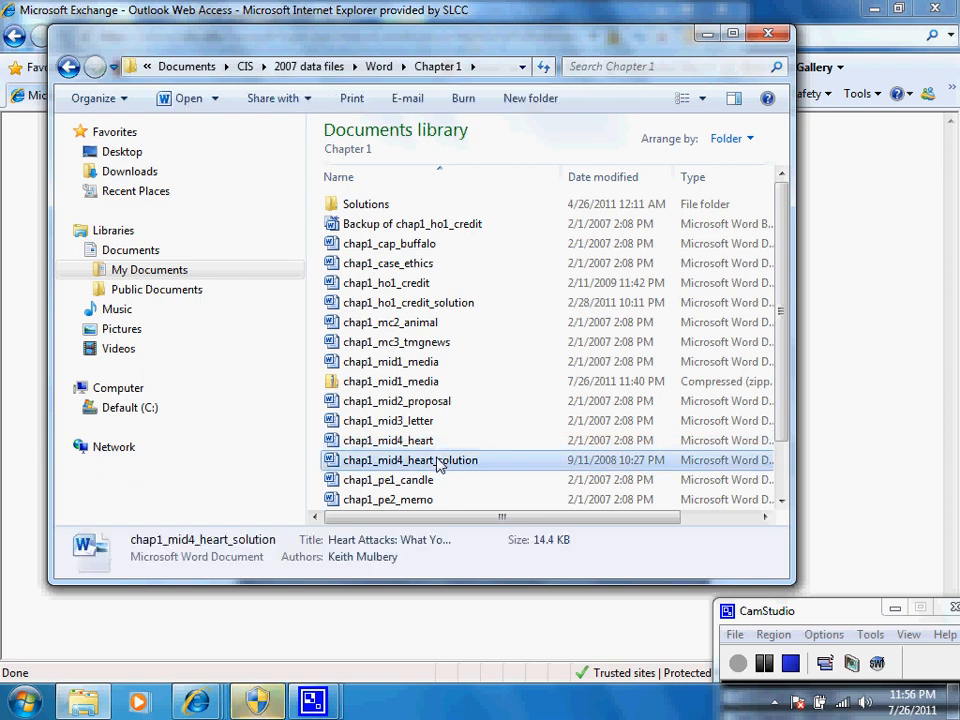
ctrl+click(470, 303)
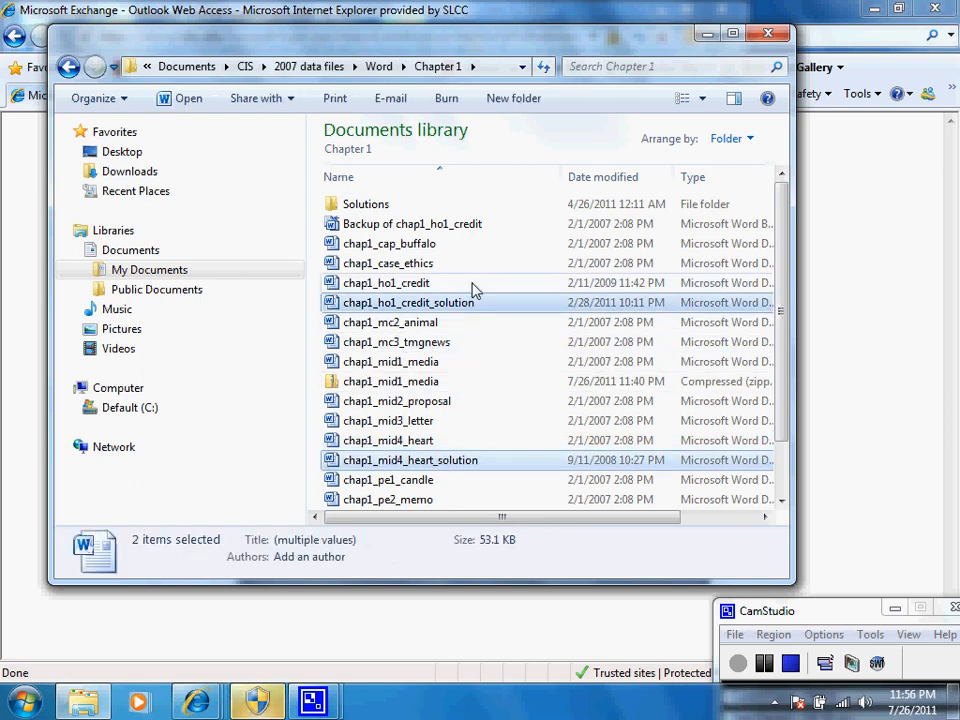
ctrl+click(477, 226)
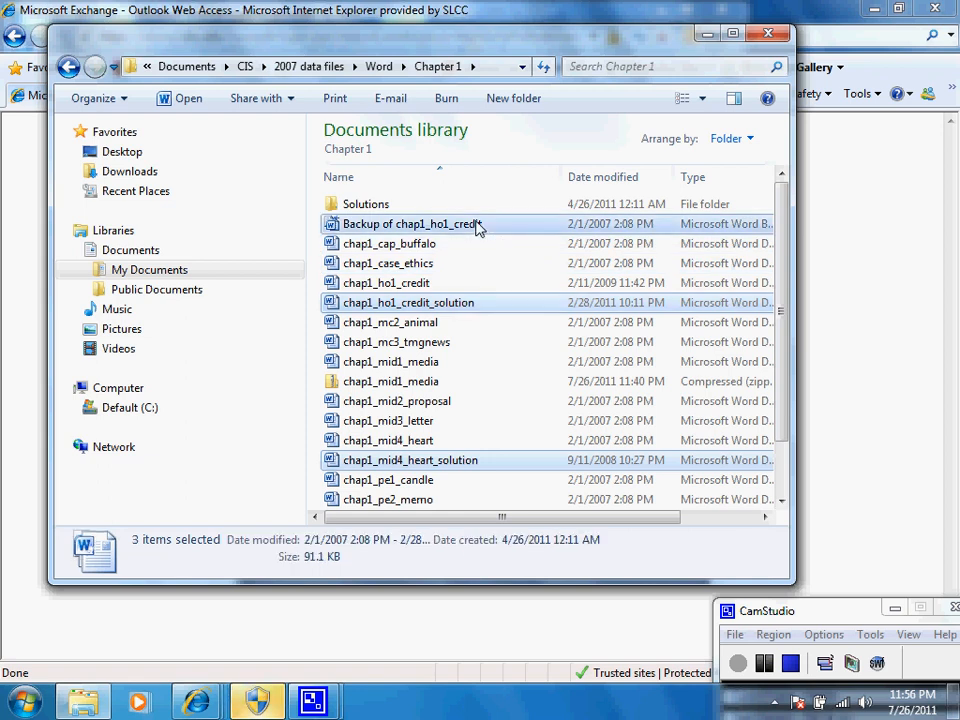
right_click(477, 227)
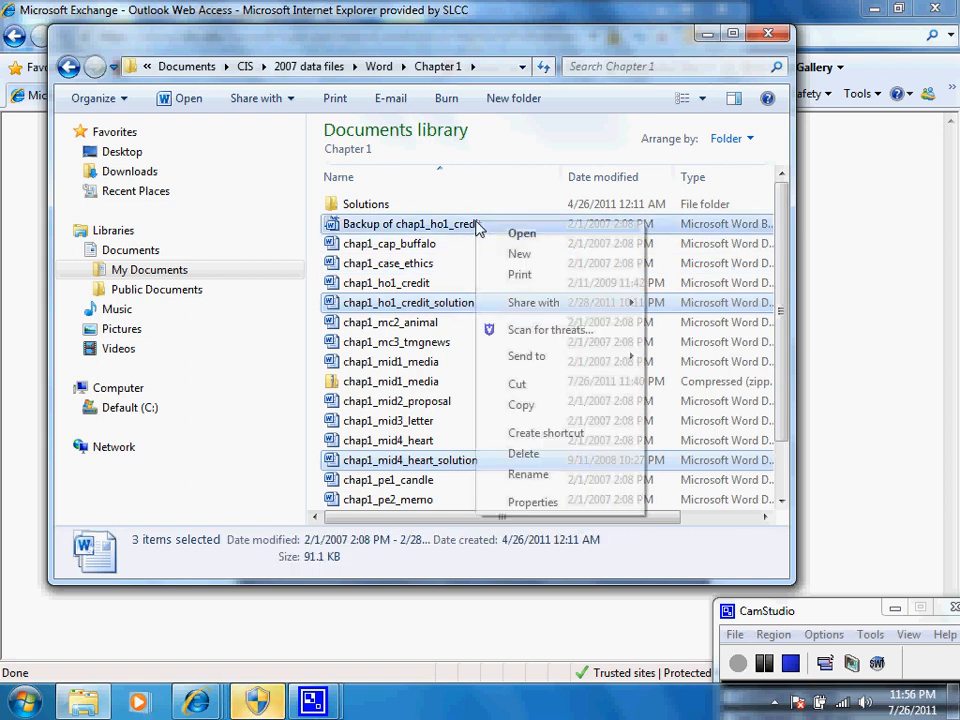
mouse_move(527, 358)
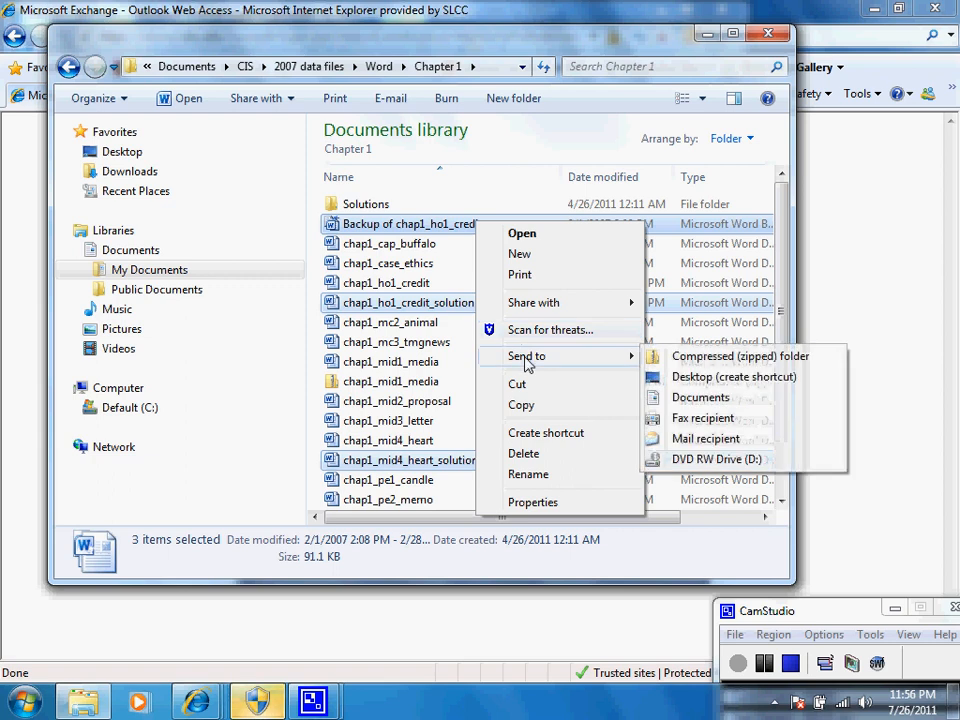
click(703, 358)
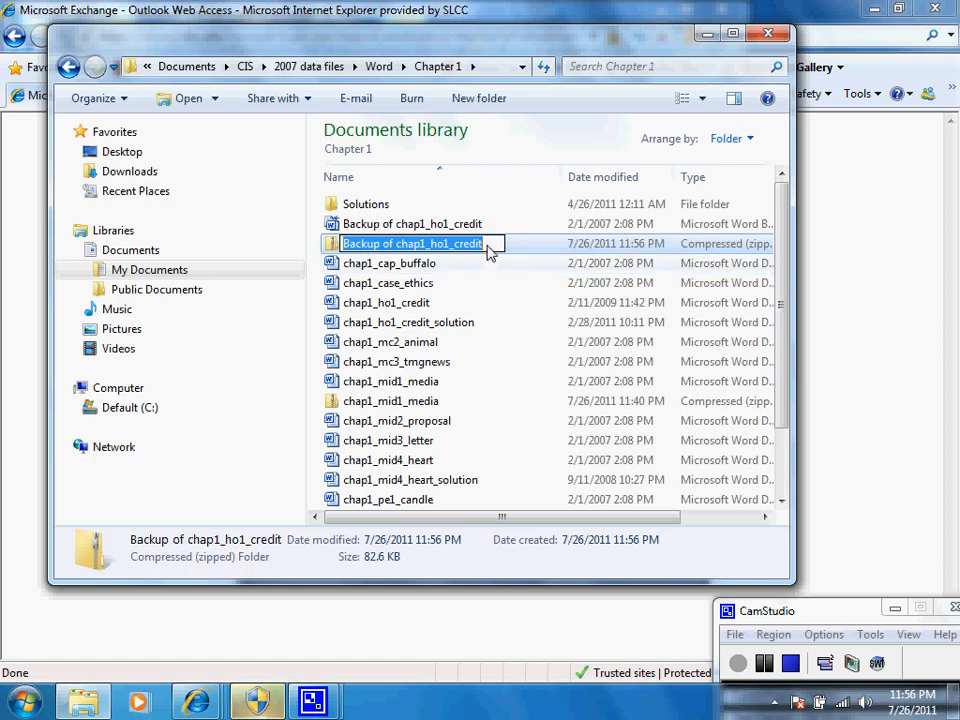
Step: Rename the new zipped folder as chap1homework
click(490, 250)
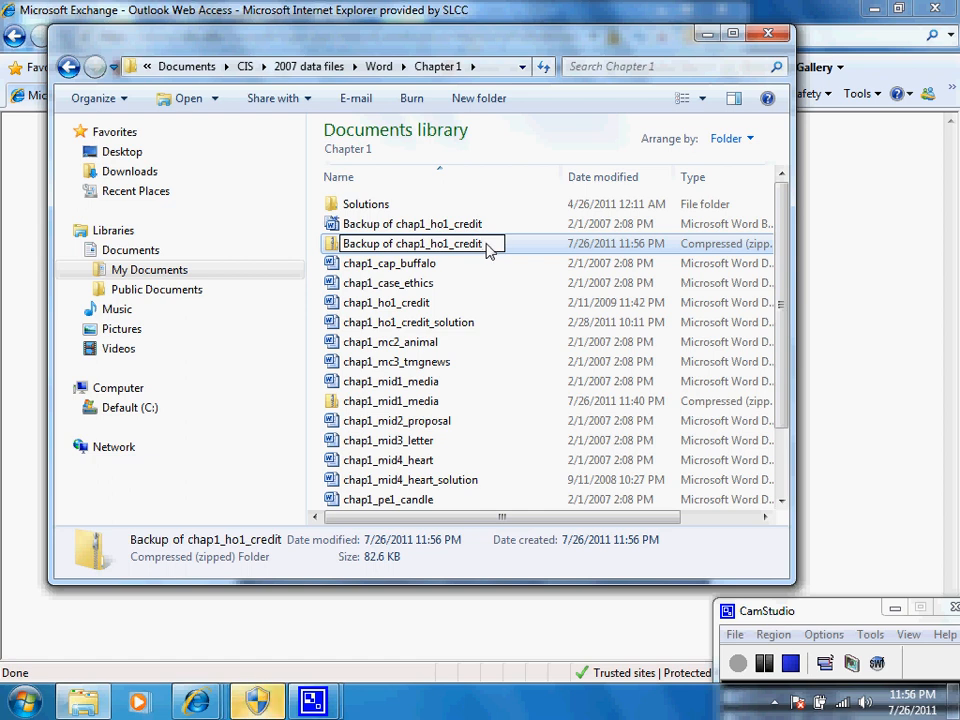
drag(490, 250, 420, 398)
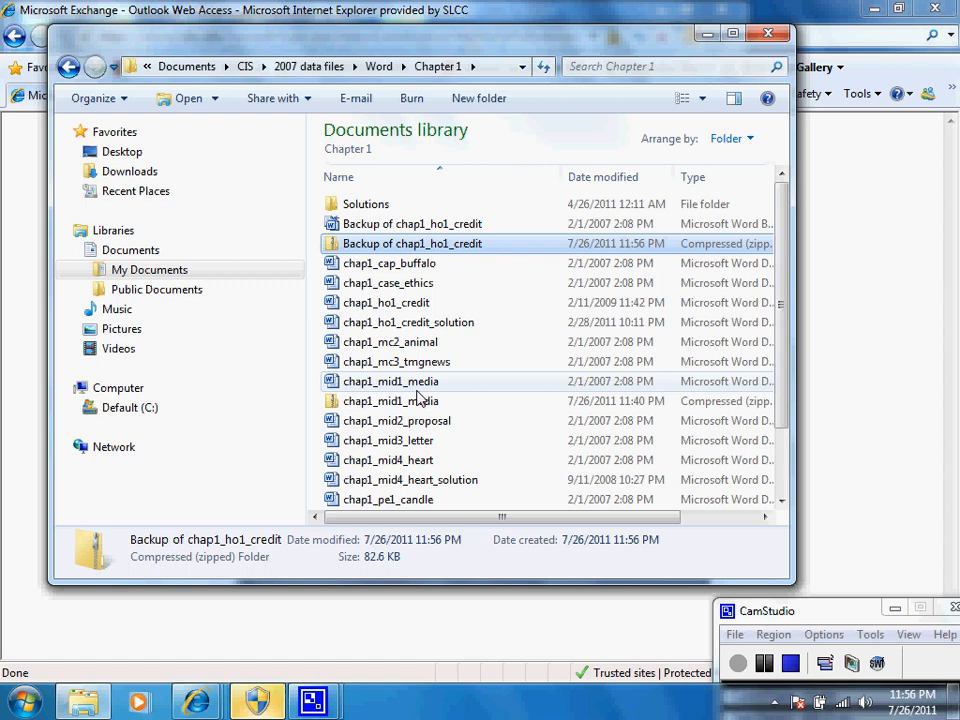
click(443, 244)
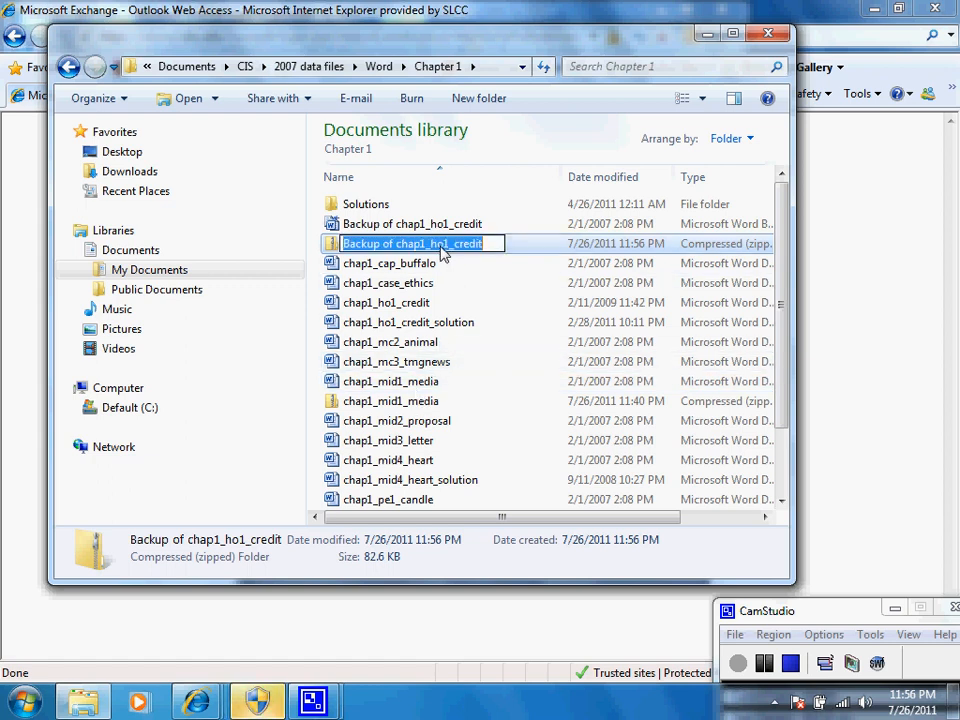
text(chap)
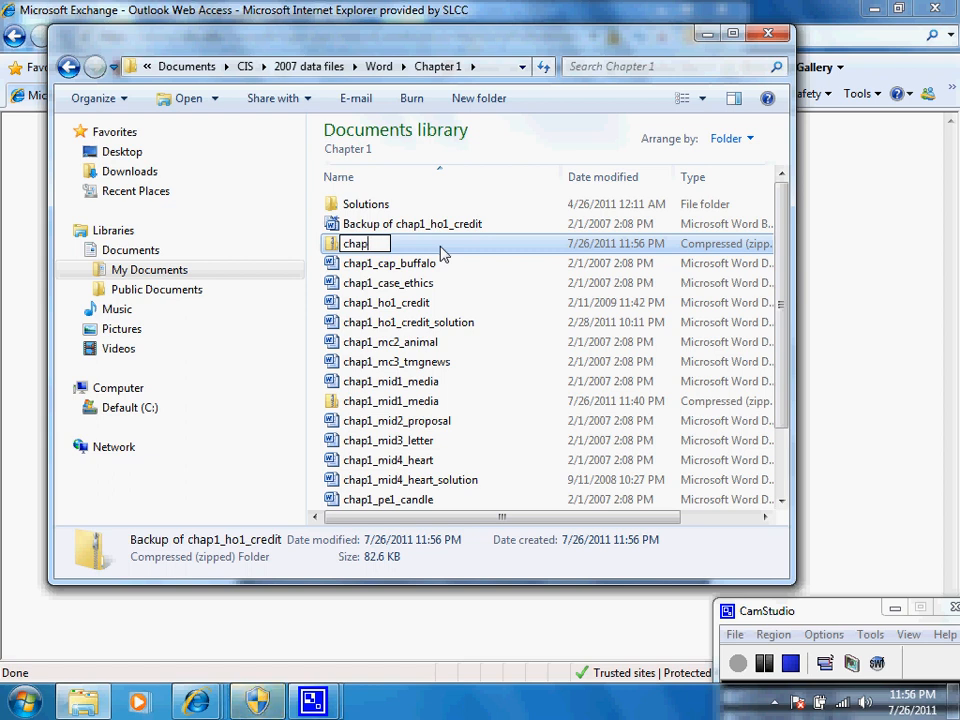
text(1homework)
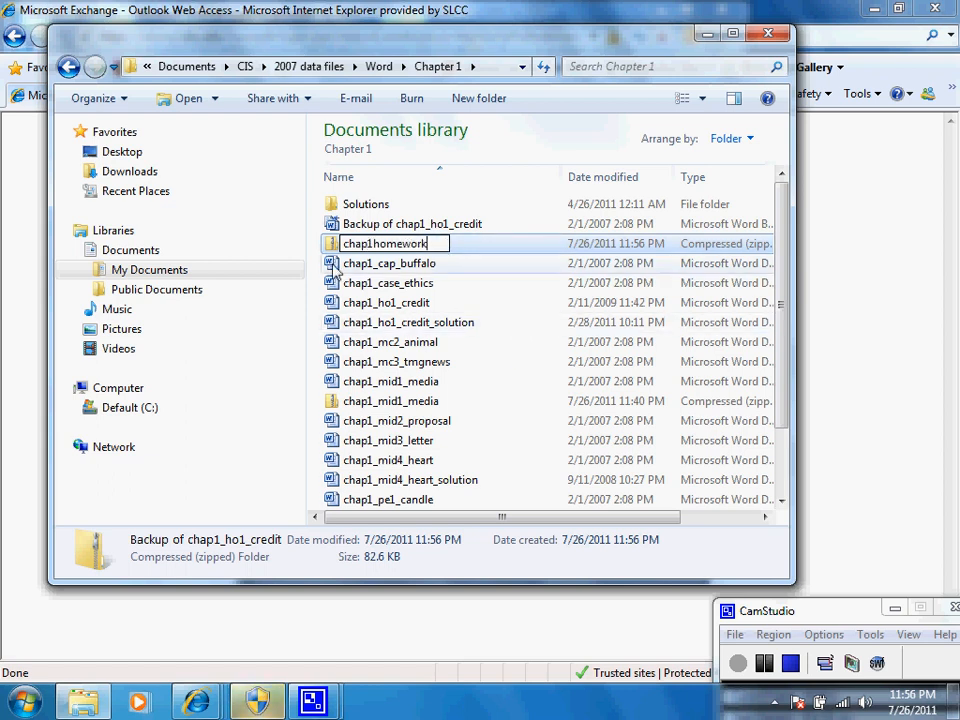
click(289, 257)
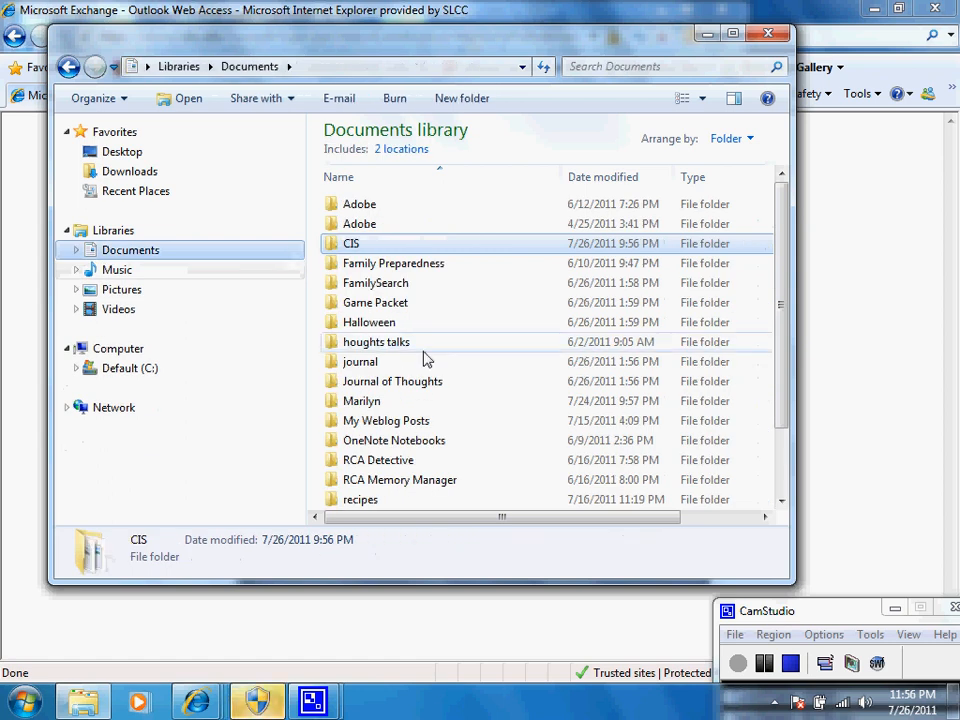
drag(786, 278, 801, 216)
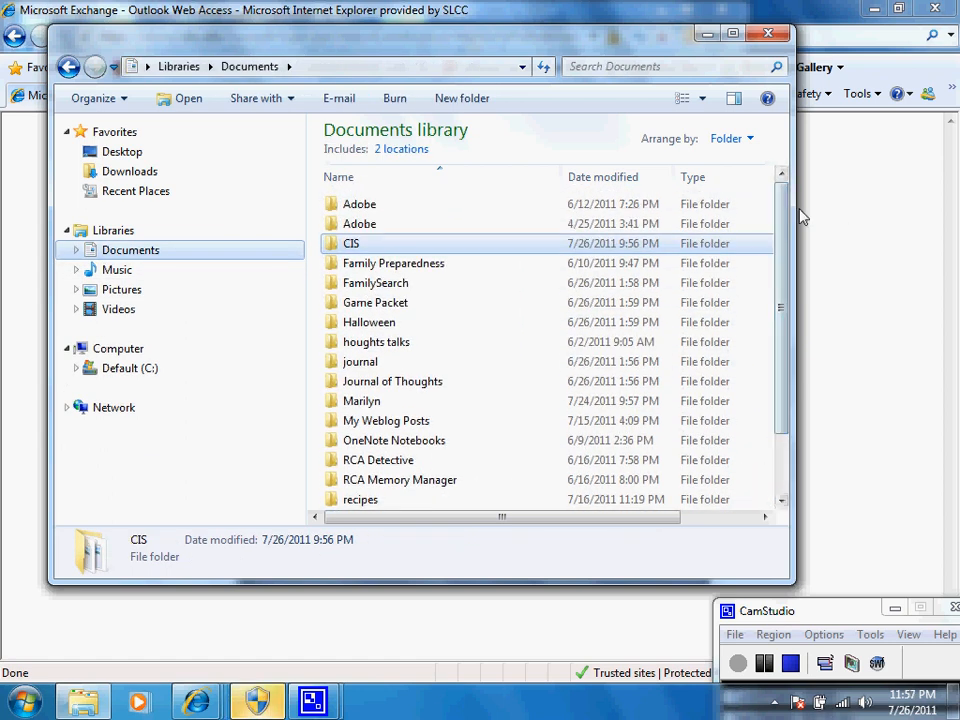